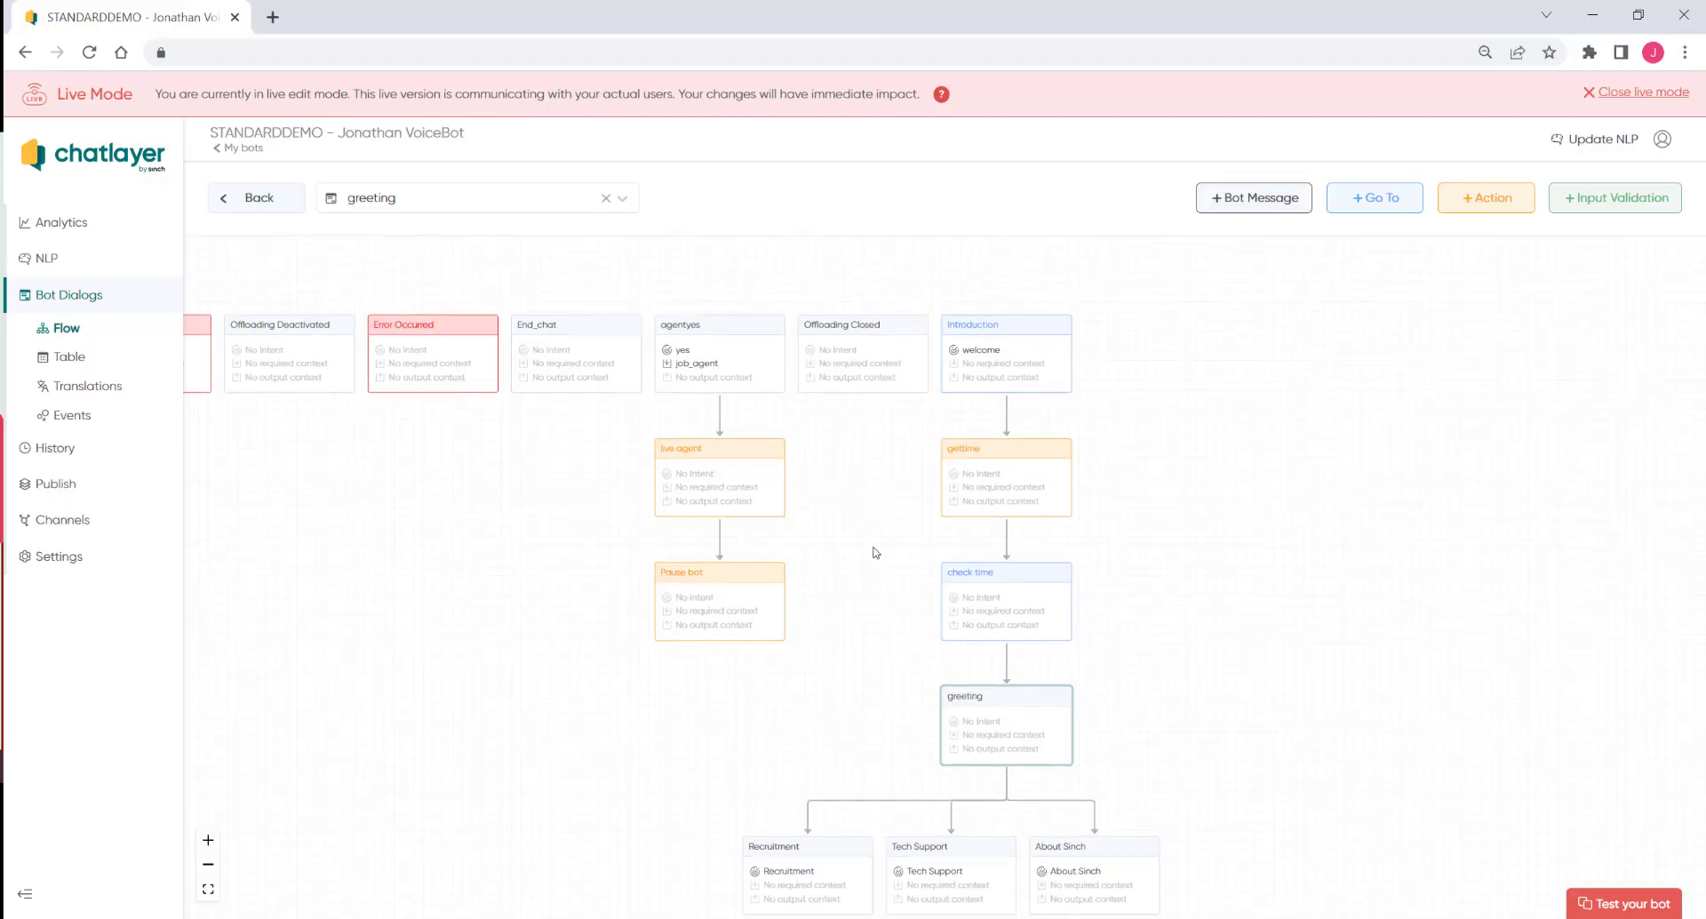
- Examine the check time dialog's Go To conditions and the greetingtime text set in each branch, leaving them unedited
{"action": "scroll", "coordinate": [876, 551], "scroll_direction": "down", "scroll_amount": 2}
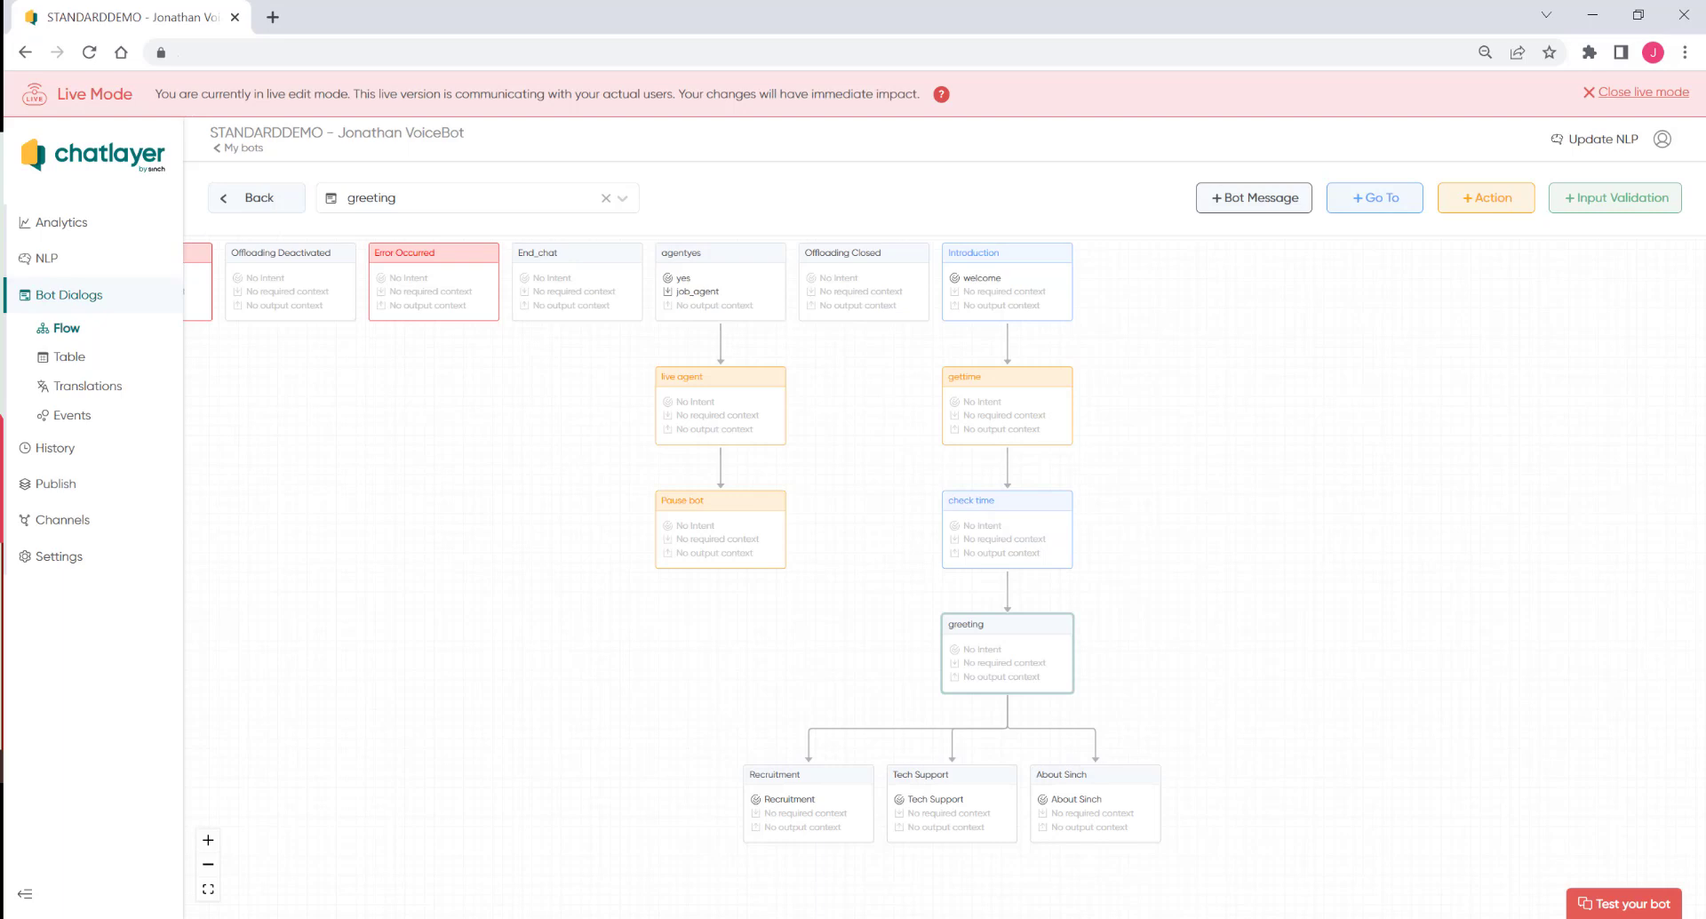
{"action": "left_click_drag", "start_coordinate": [845, 519], "coordinate": [1135, 545]}
{"action": "left_click_drag", "start_coordinate": [970, 535], "coordinate": [769, 388]}
{"action": "scroll", "coordinate": [754, 496], "scroll_direction": "up", "scroll_amount": 3}
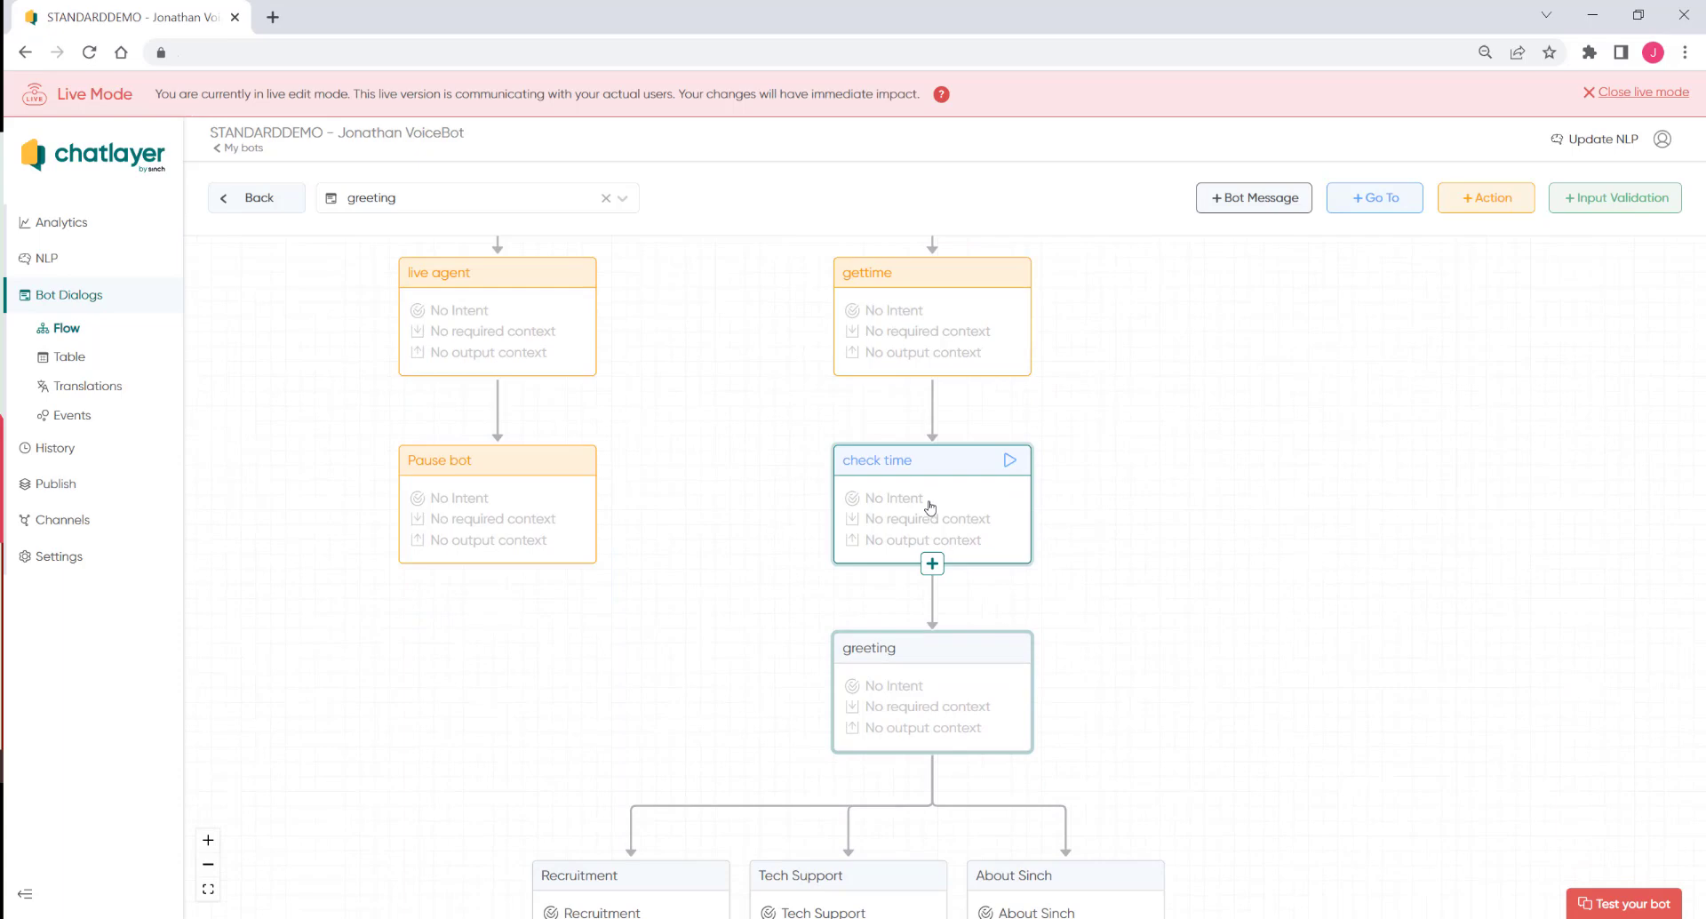
{"action": "left_click", "coordinate": [930, 507]}
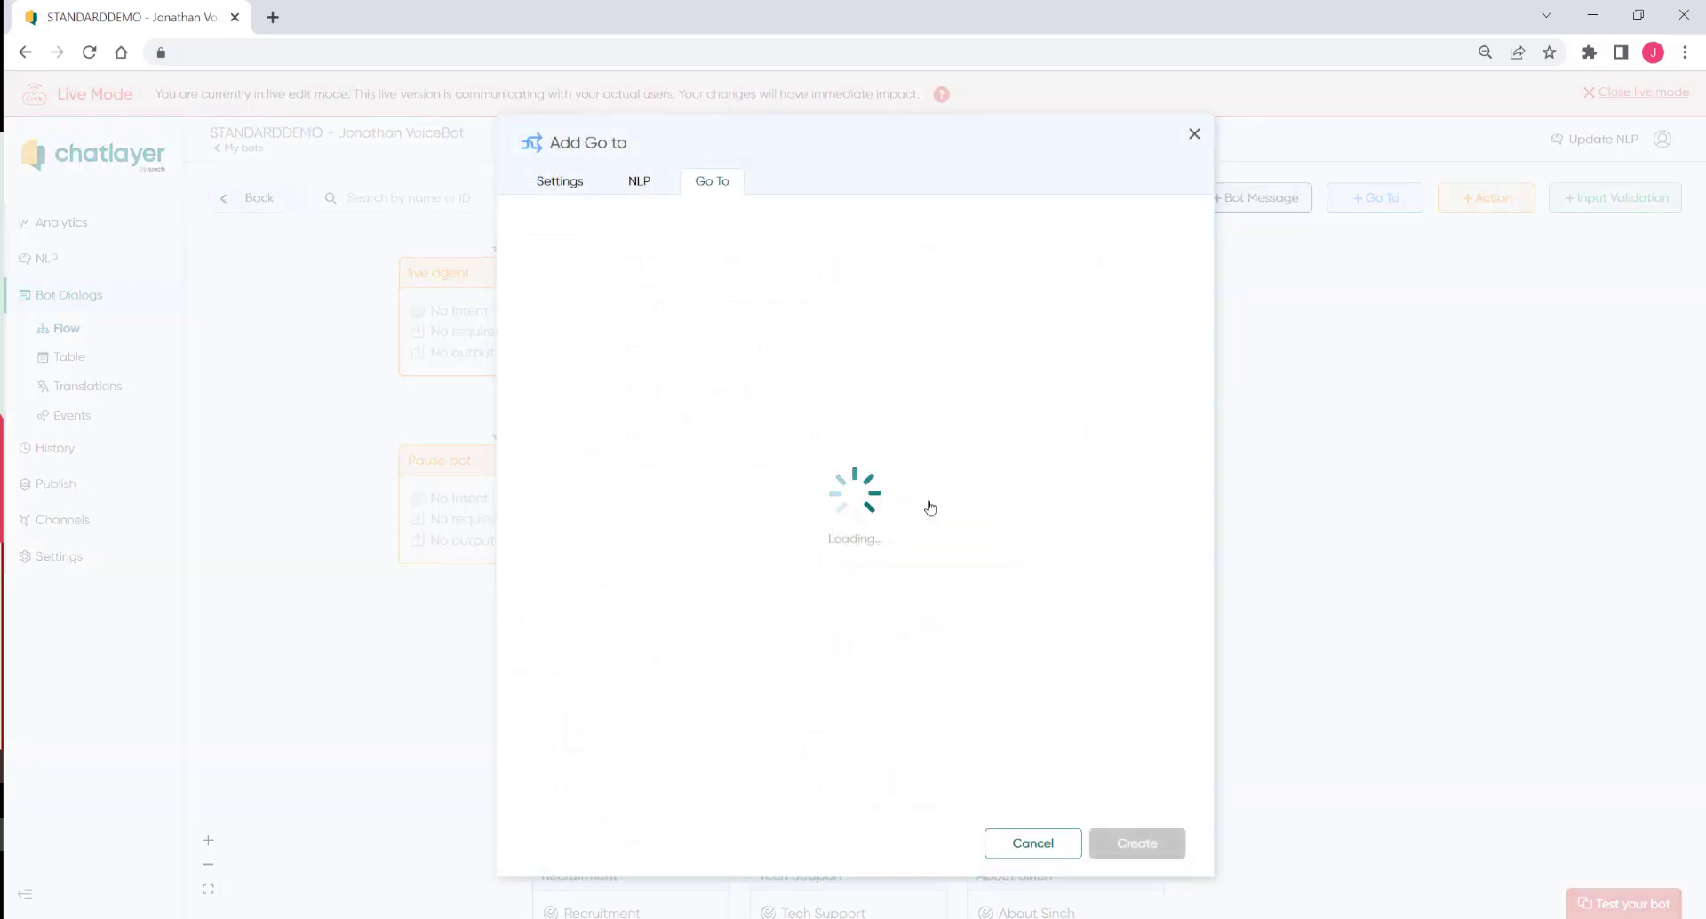
{"action": "left_click_drag", "start_coordinate": [962, 501], "coordinate": [887, 501]}
{"action": "scroll", "coordinate": [1013, 522], "scroll_direction": "down", "scroll_amount": 2}
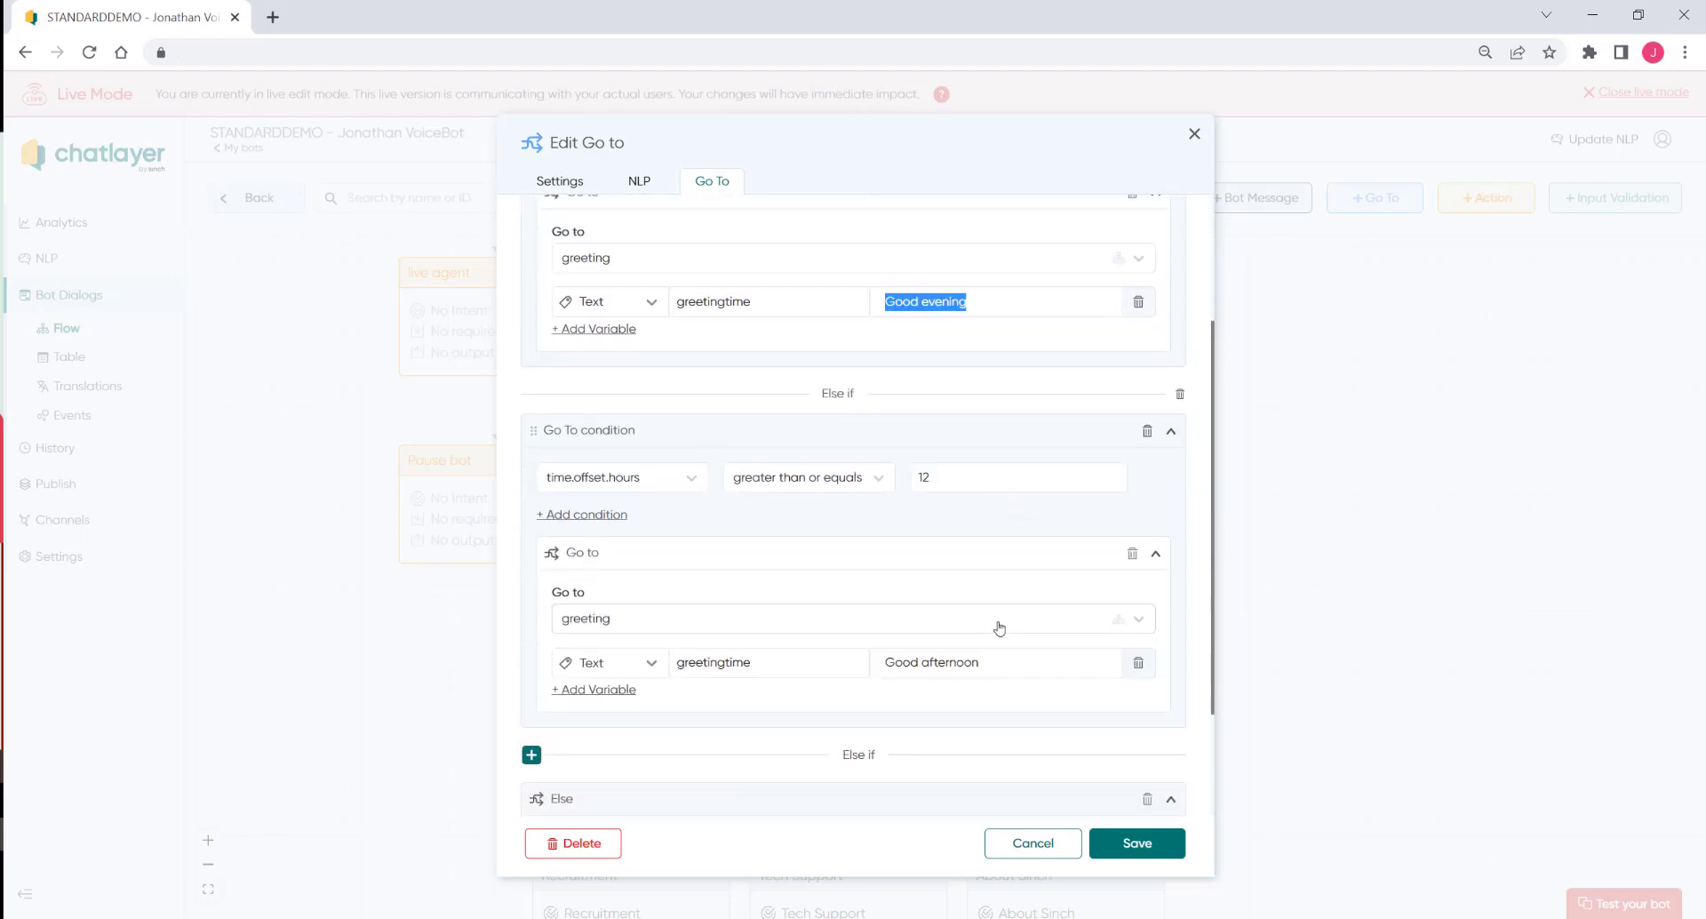
{"action": "left_click_drag", "start_coordinate": [997, 661], "coordinate": [876, 668]}
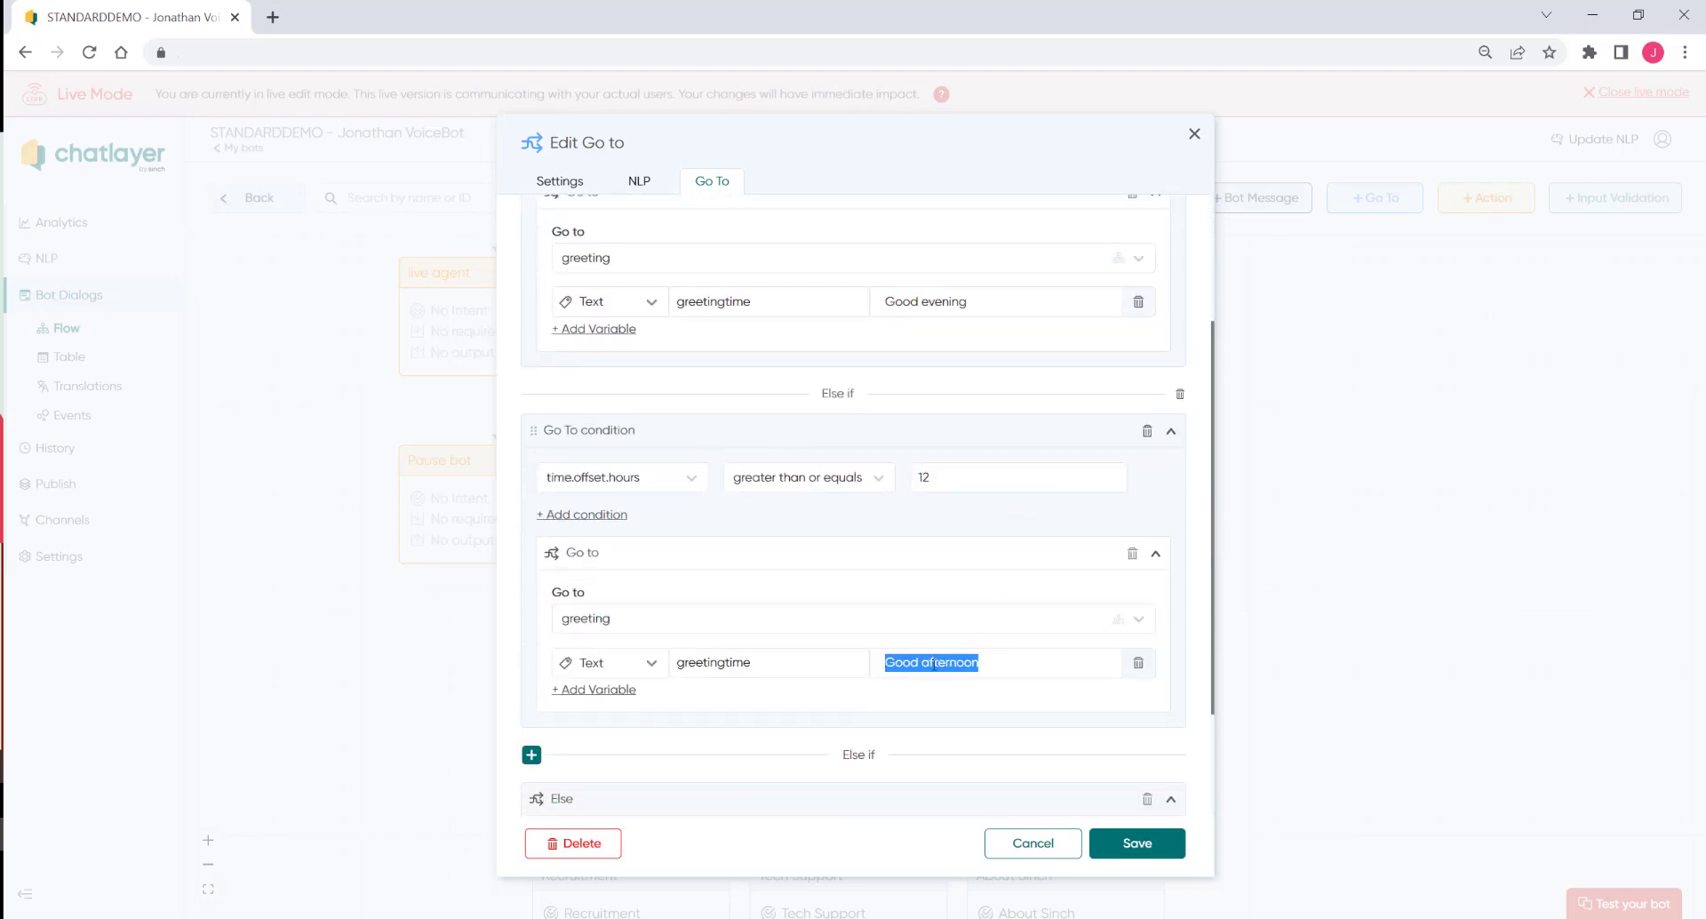
{"action": "scroll", "coordinate": [1006, 659], "scroll_direction": "down", "scroll_amount": 1}
{"action": "scroll", "coordinate": [996, 685], "scroll_direction": "down", "scroll_amount": 2}
{"action": "left_click_drag", "start_coordinate": [959, 748], "coordinate": [868, 751]}
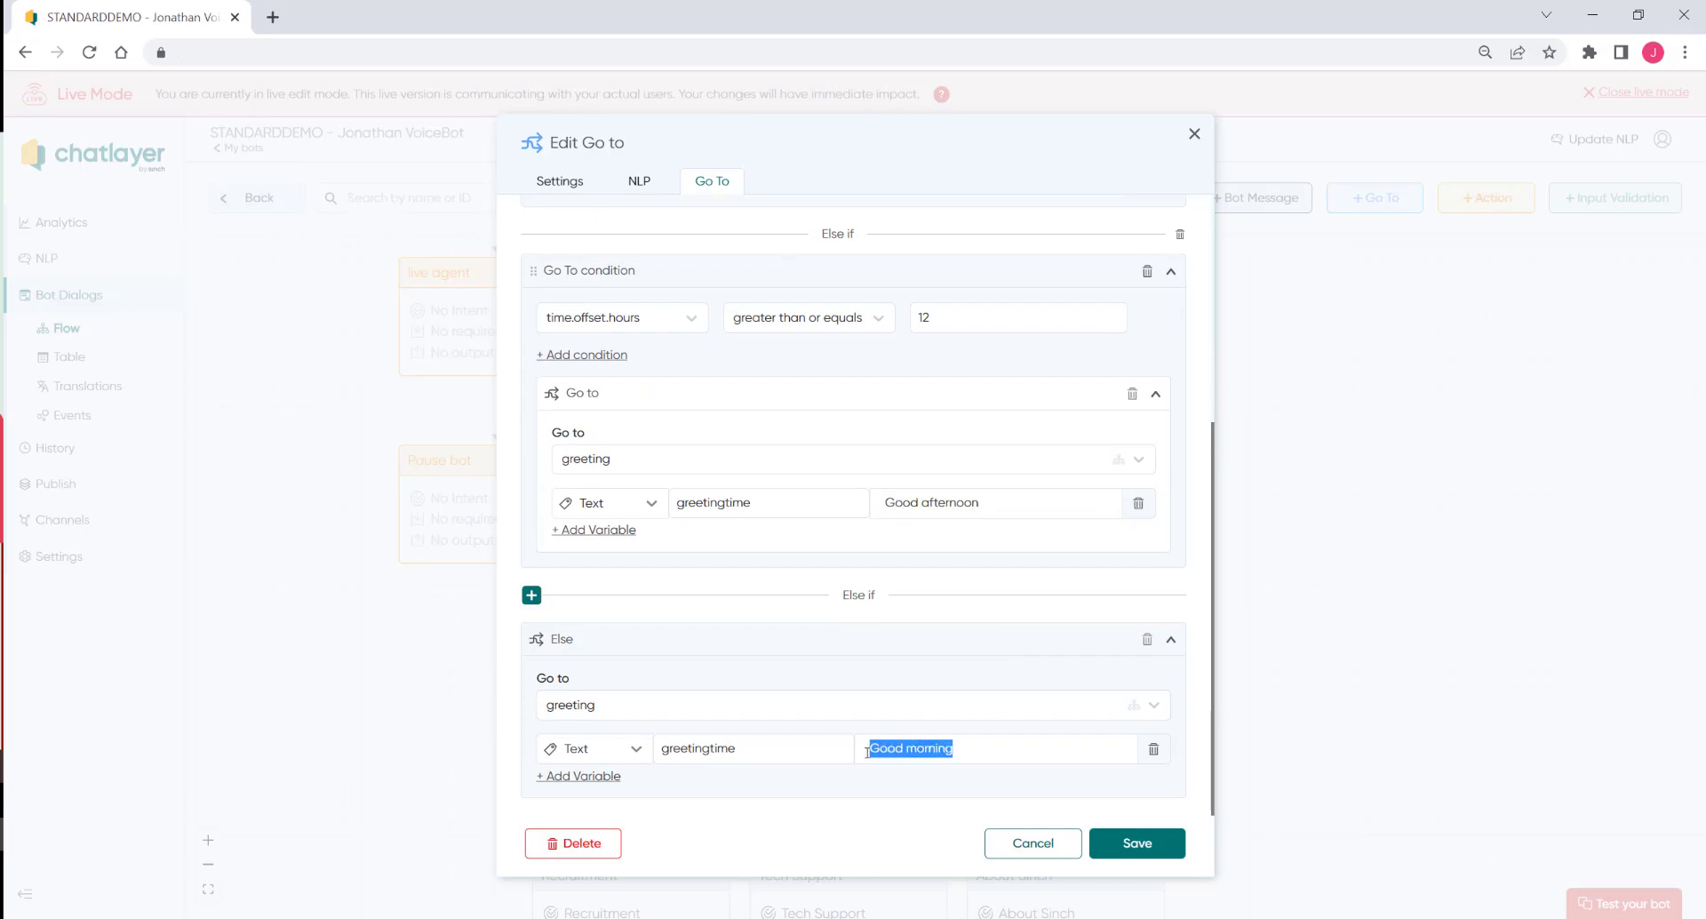
{"action": "left_click", "coordinate": [1031, 843]}
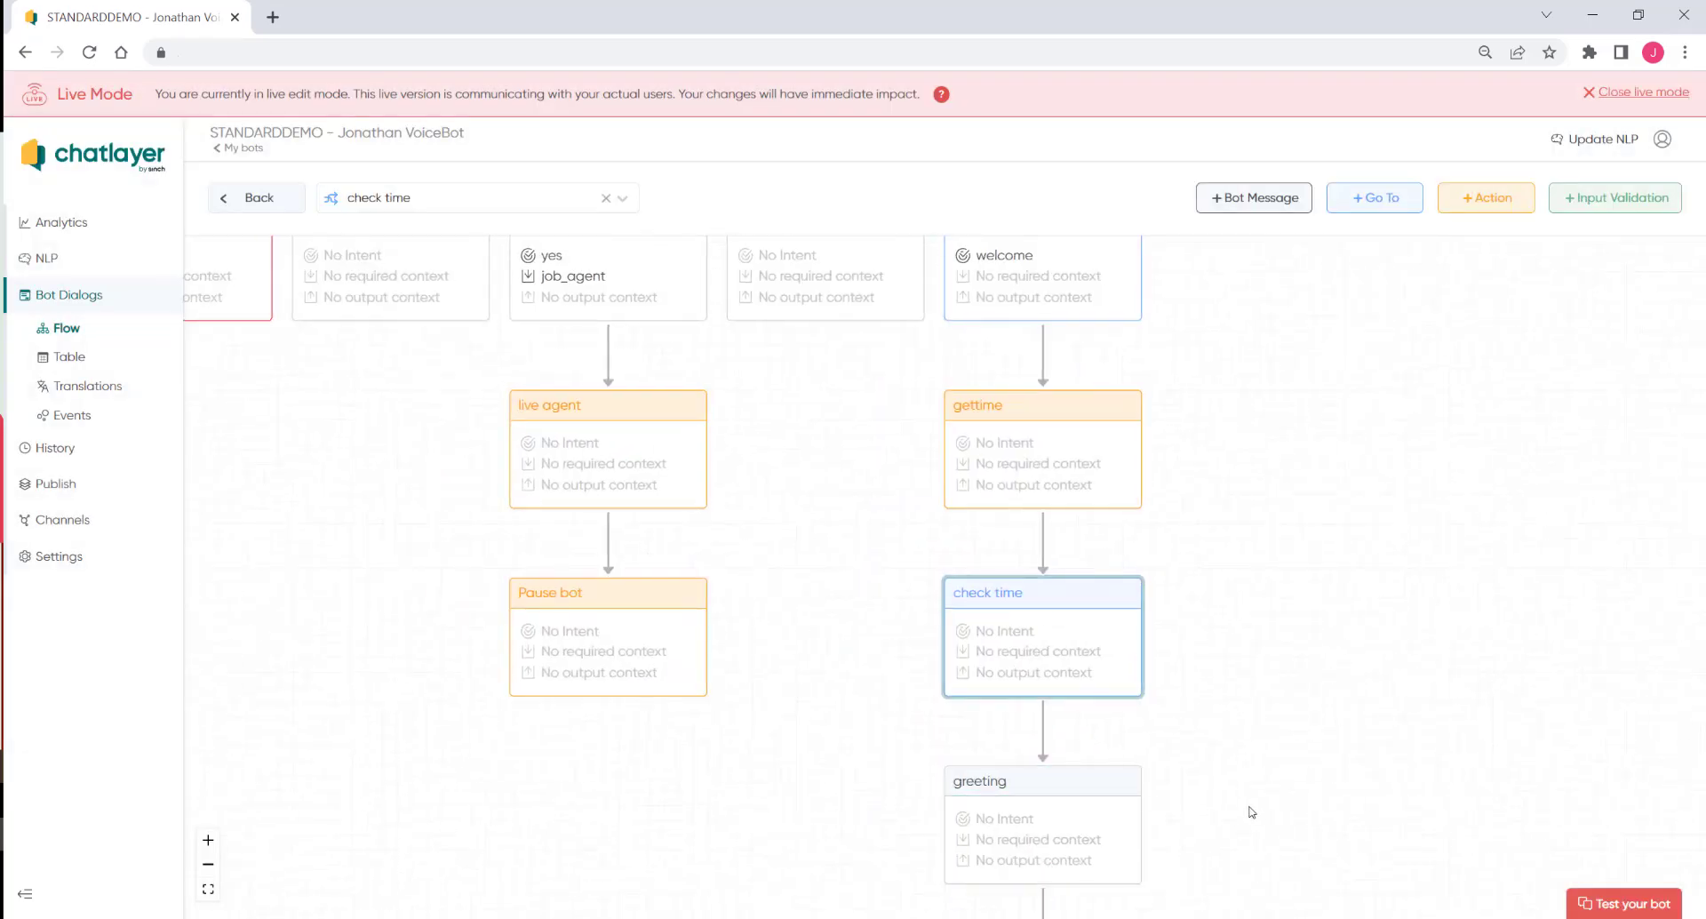
- Change the greeting dialog's welcome line to "Happy Mid-summer, and a very warm welcome to Sinch!" and save the bot message
{"action": "left_click_drag", "start_coordinate": [1245, 807], "coordinate": [1220, 509]}
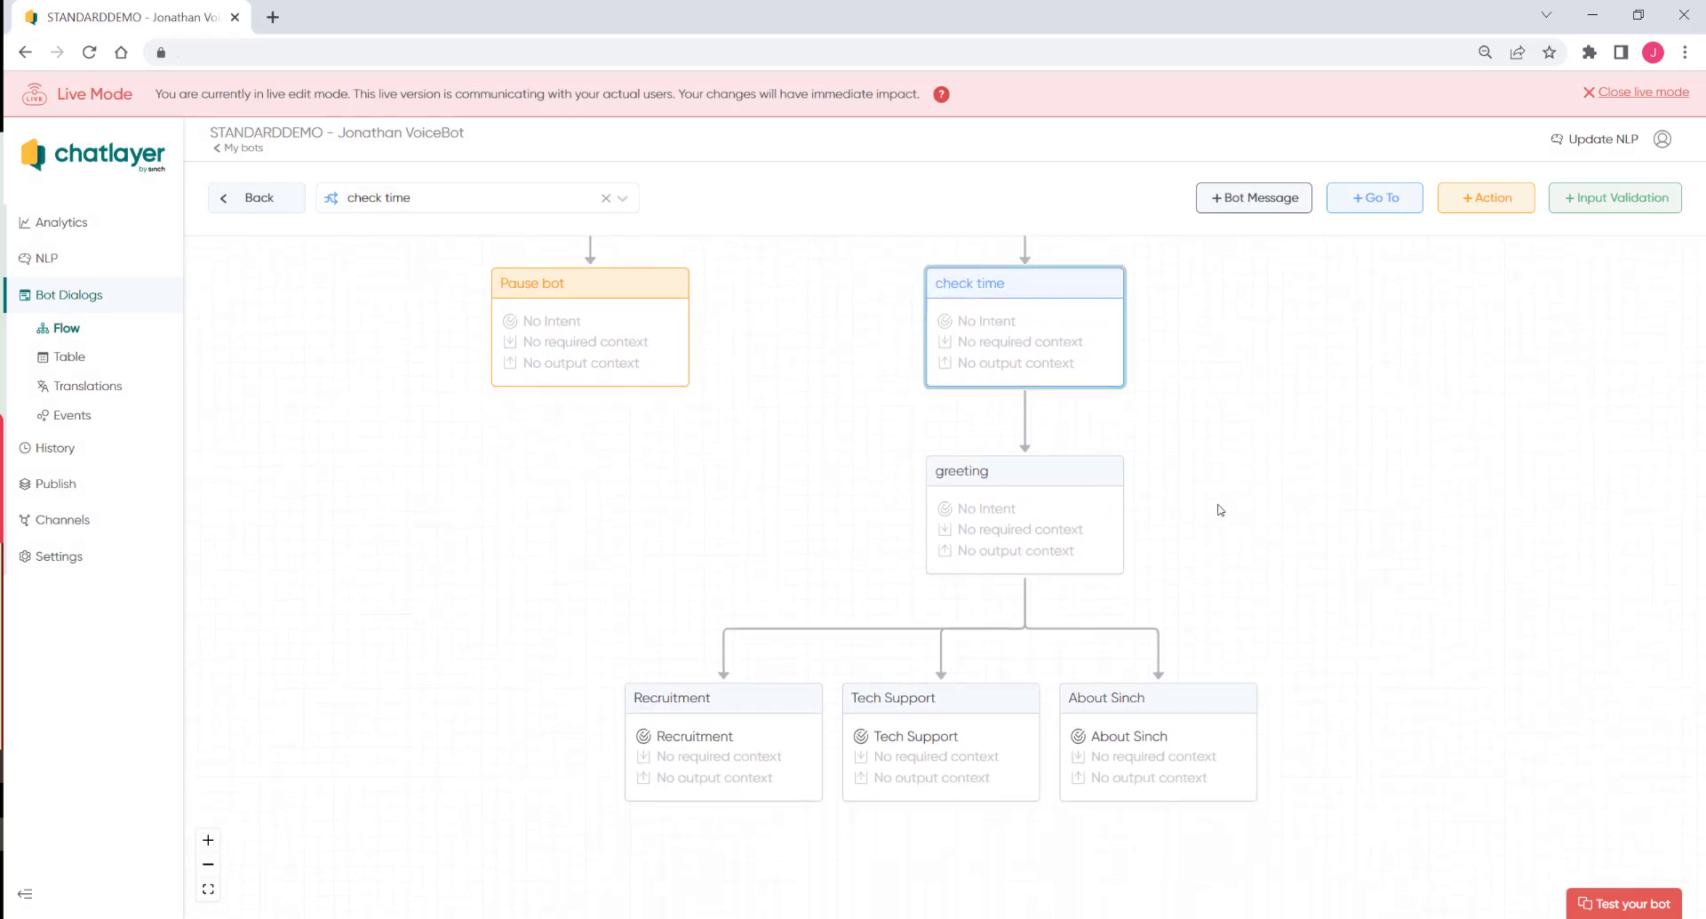
{"action": "left_click", "coordinate": [1029, 509]}
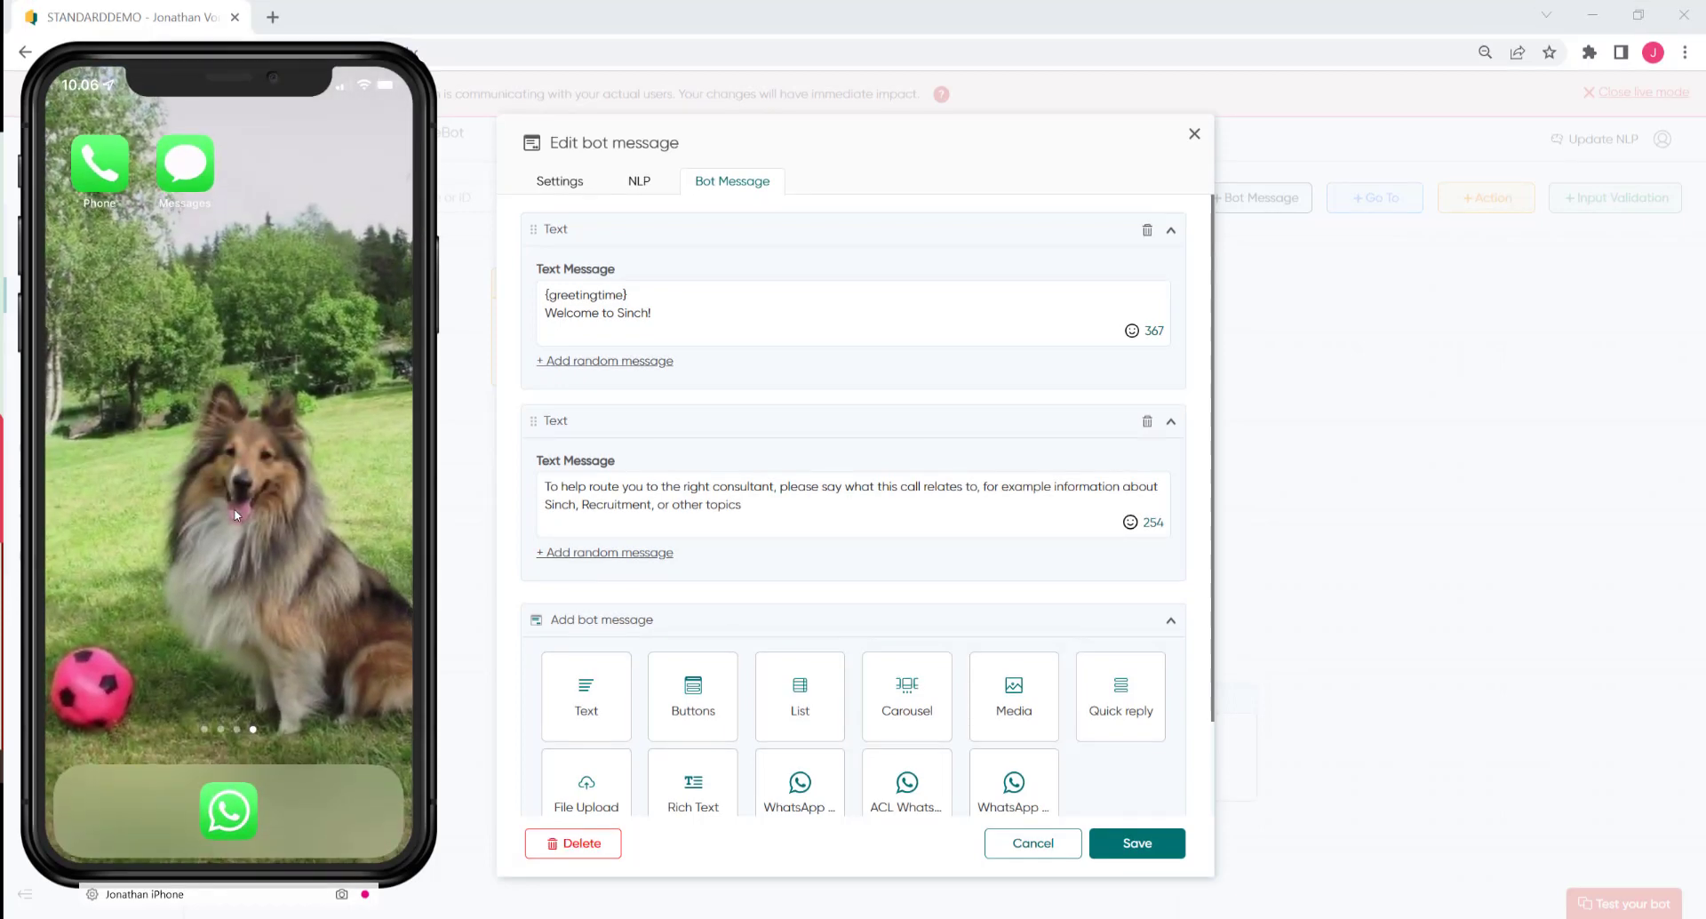
{"action": "left_click", "coordinate": [546, 313]}
{"action": "type", "text": "Happy Mid-summer, d"}
{"action": "type", "text": "nd a very warm w"}
{"action": "key", "text": "Delete"}
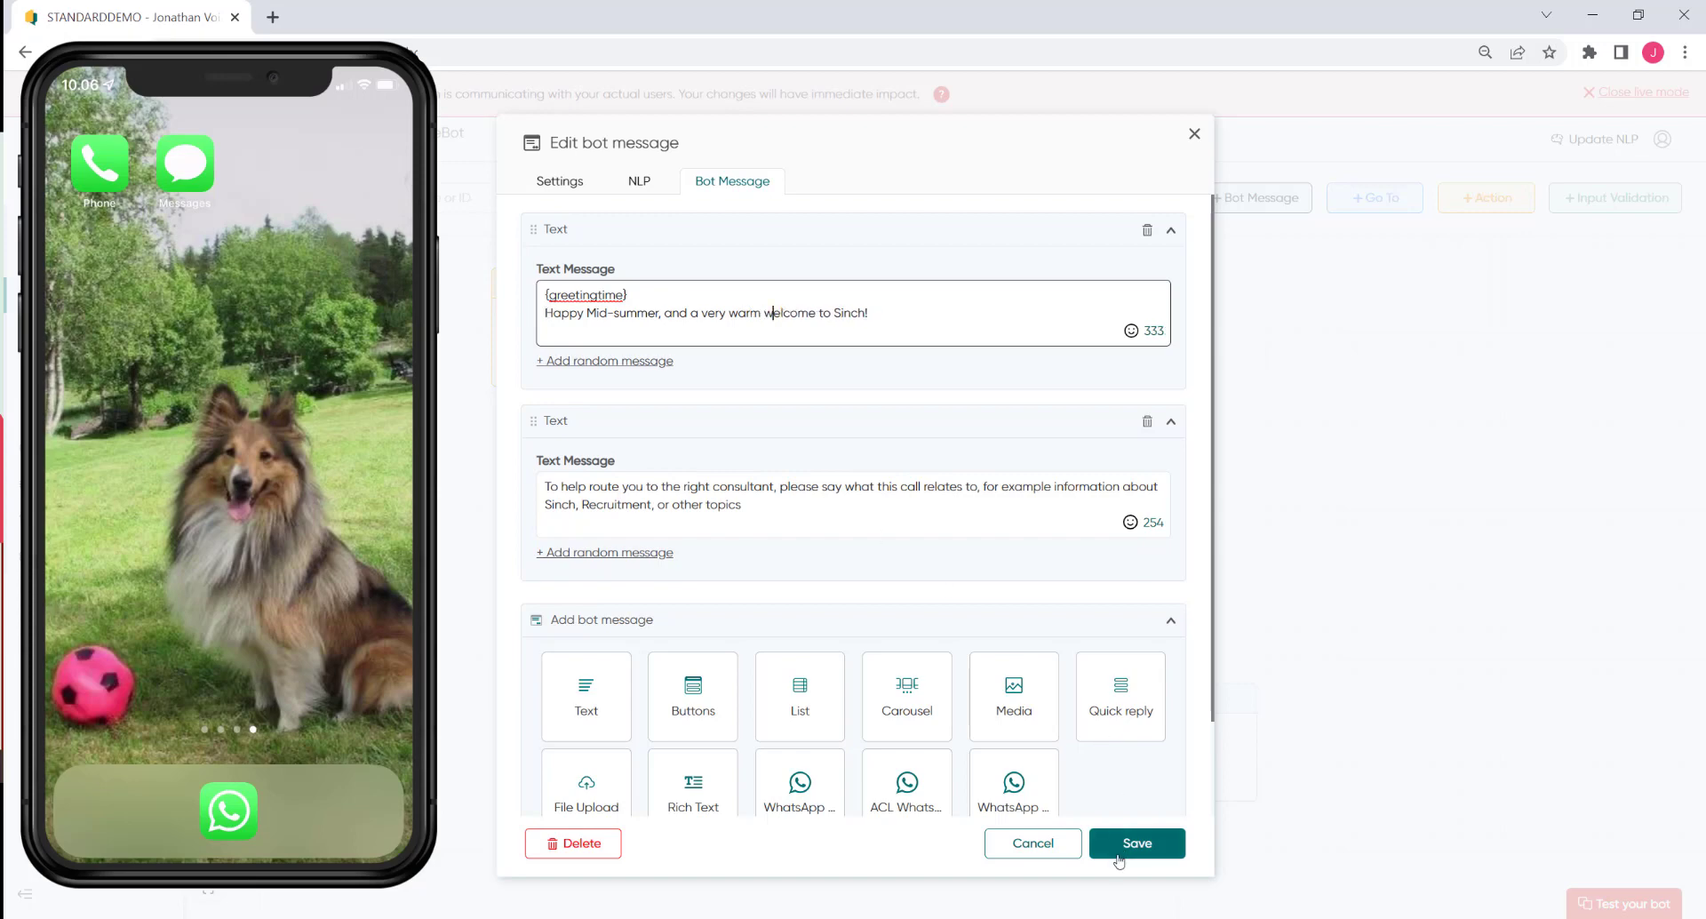
{"action": "left_click", "coordinate": [1143, 845]}
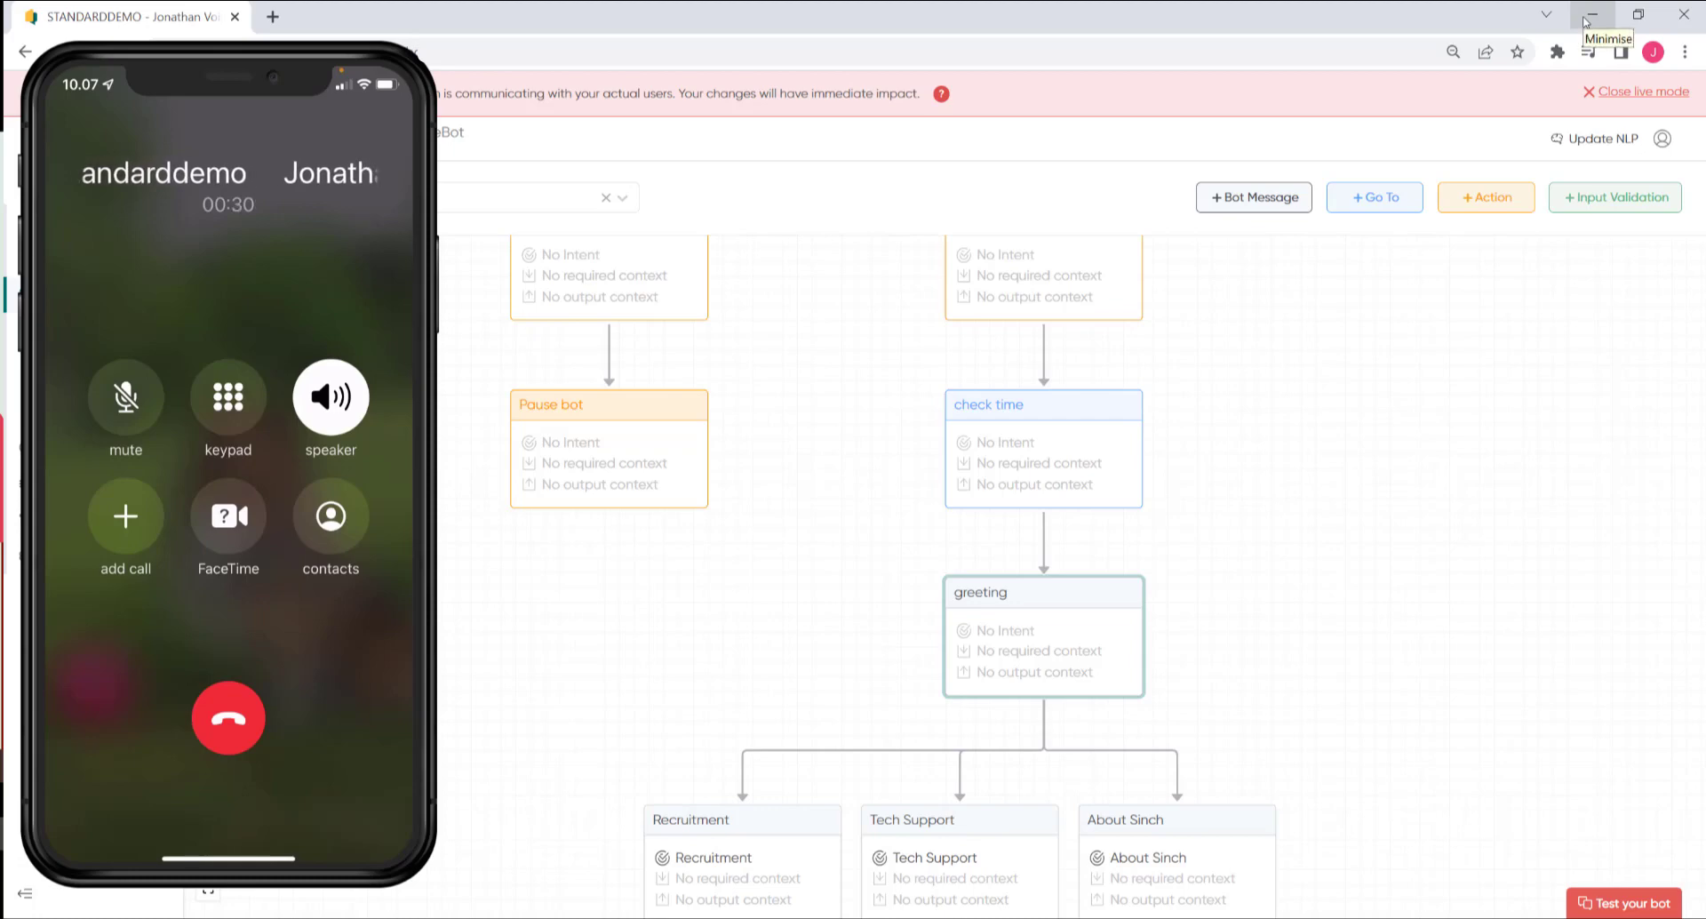
- Switch to the Sinch Communication Panel and accept the incoming call from the Recruitment queue
{"action": "left_click", "coordinate": [1586, 18]}
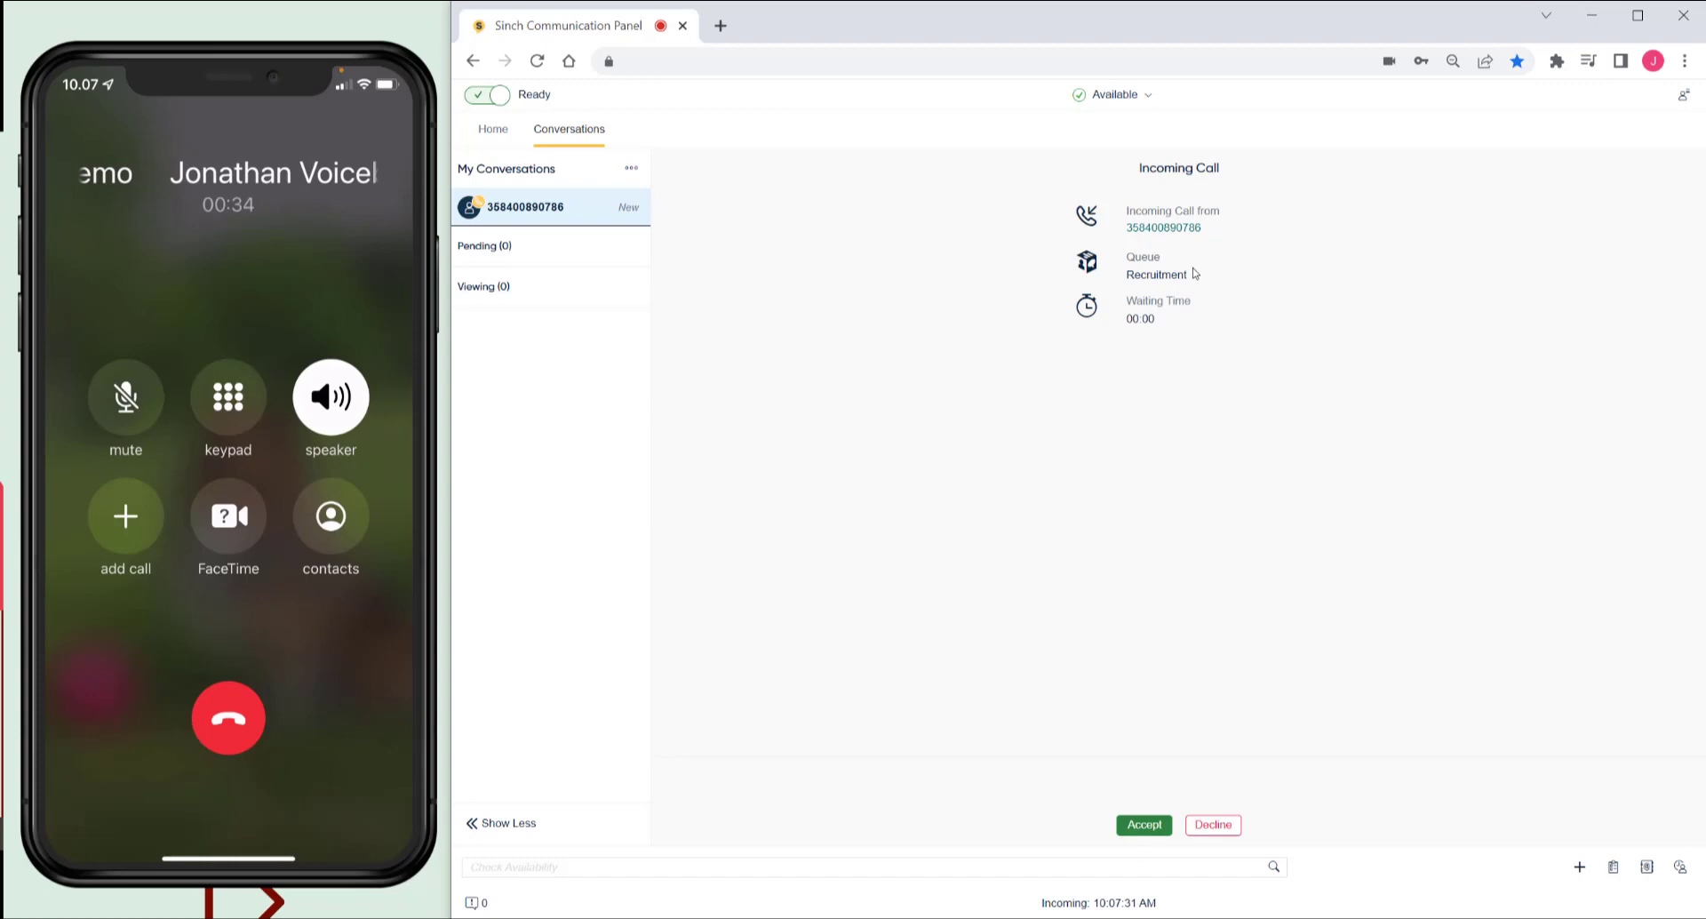
{"action": "left_click", "coordinate": [1144, 826]}
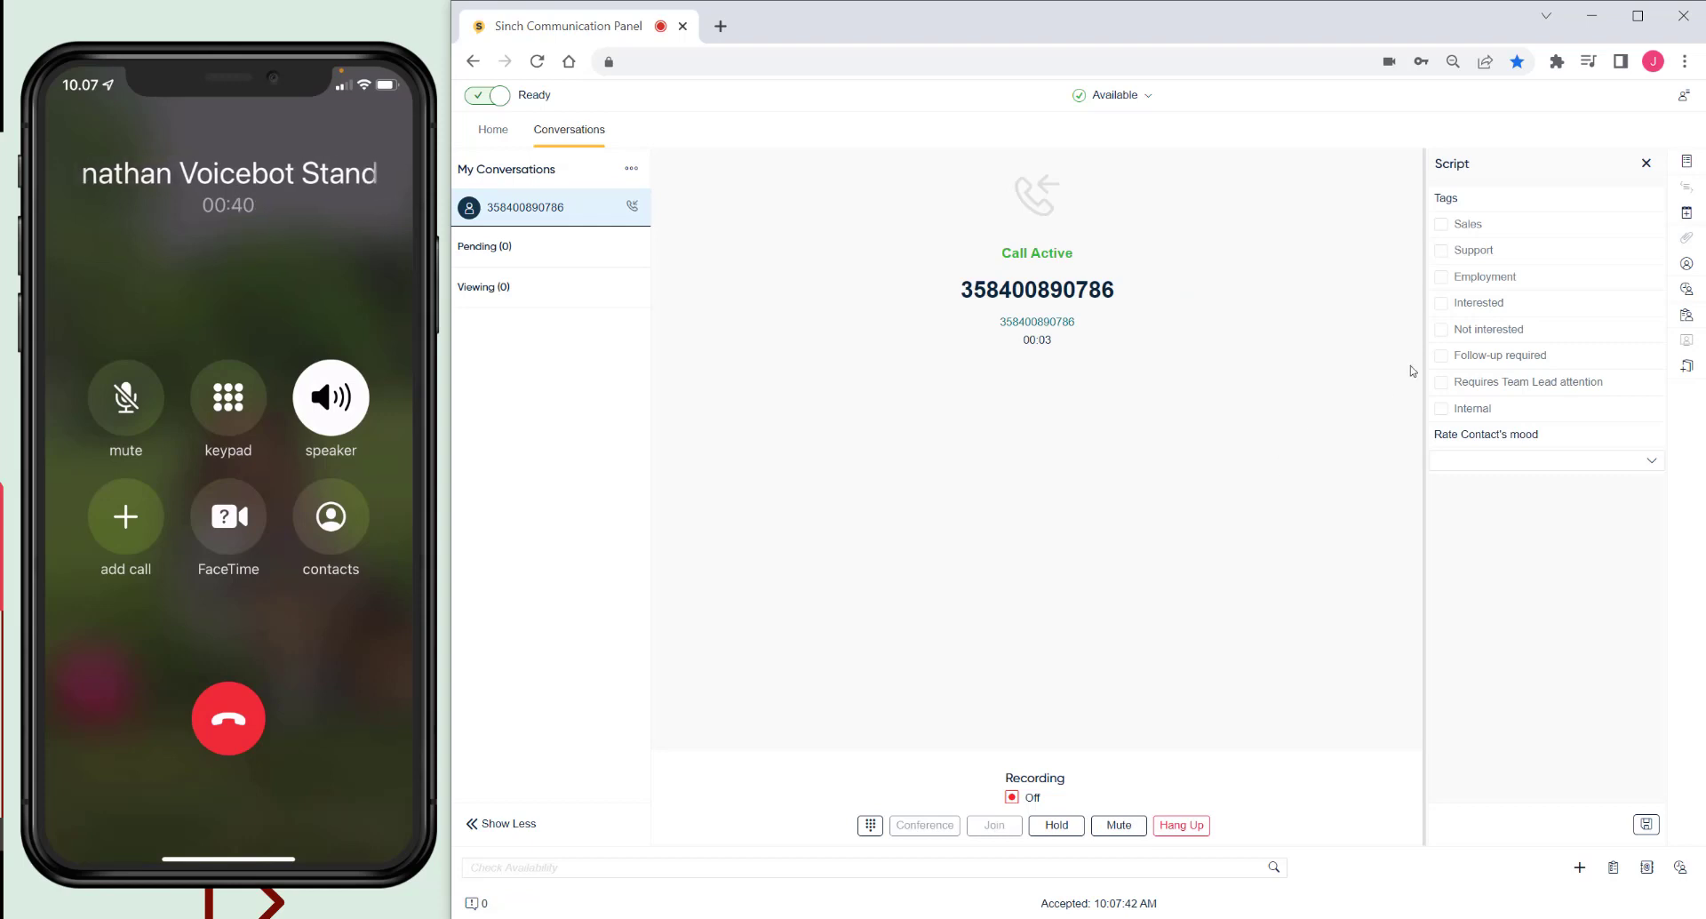
- Widen the call script, tag the call as Employment and Interested, and rate the contact's mood as Happy
{"action": "left_click_drag", "start_coordinate": [1425, 357], "coordinate": [1255, 365]}
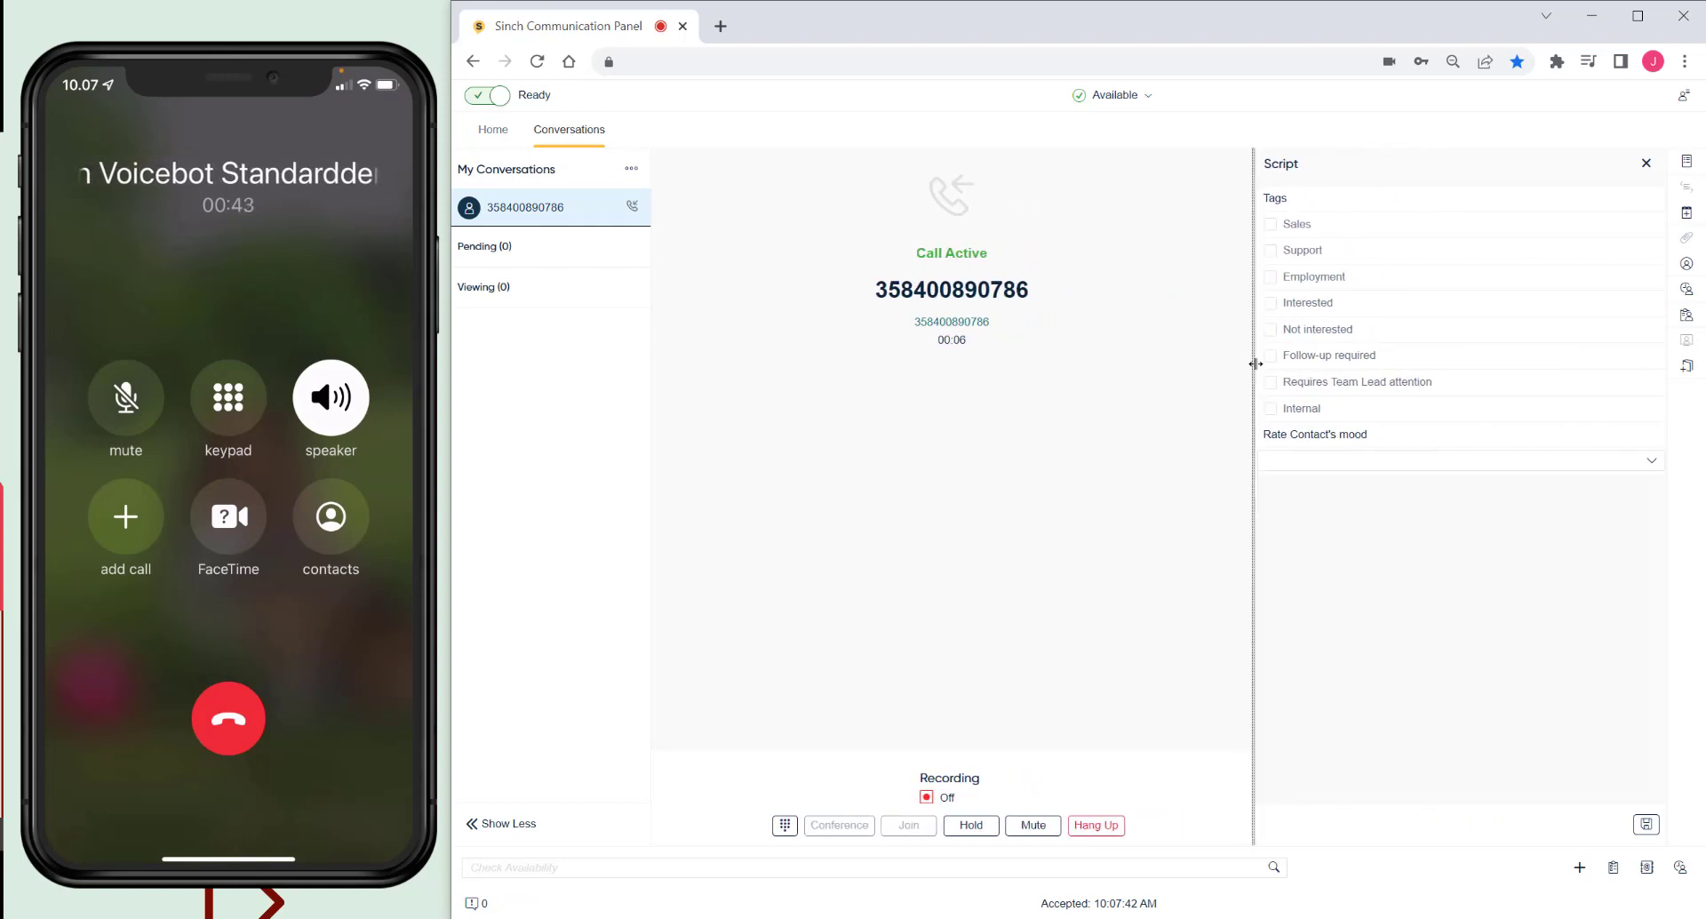
{"action": "left_click", "coordinate": [1271, 278]}
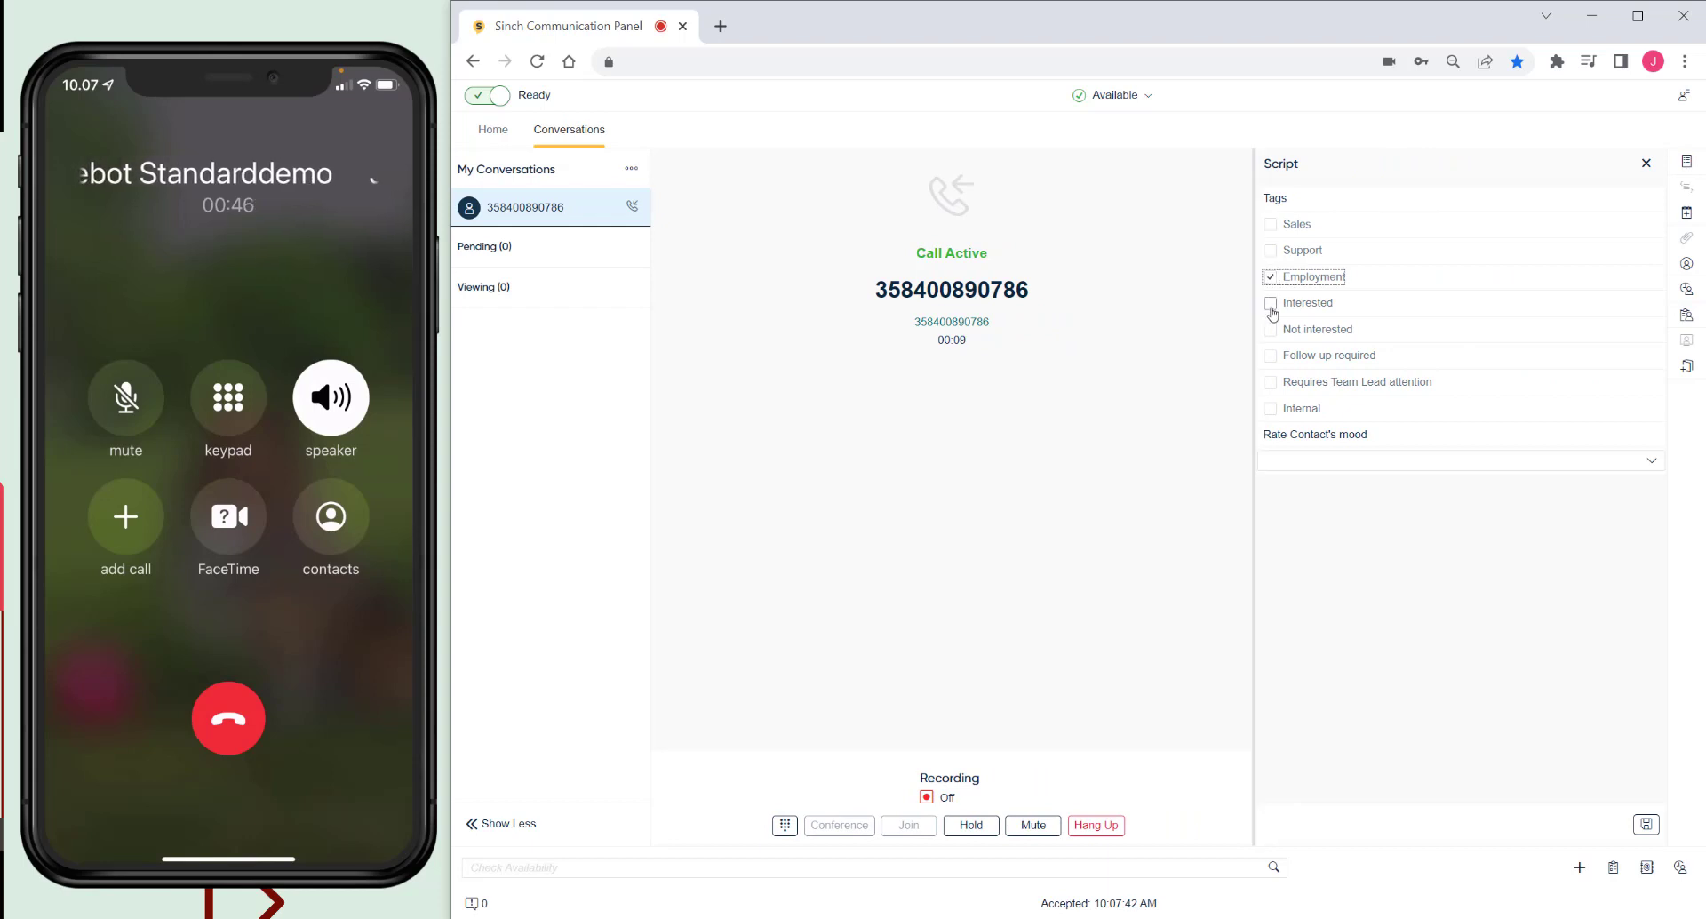
{"action": "left_click", "coordinate": [1272, 306]}
{"action": "left_click", "coordinate": [1426, 461]}
{"action": "left_click", "coordinate": [1406, 509]}
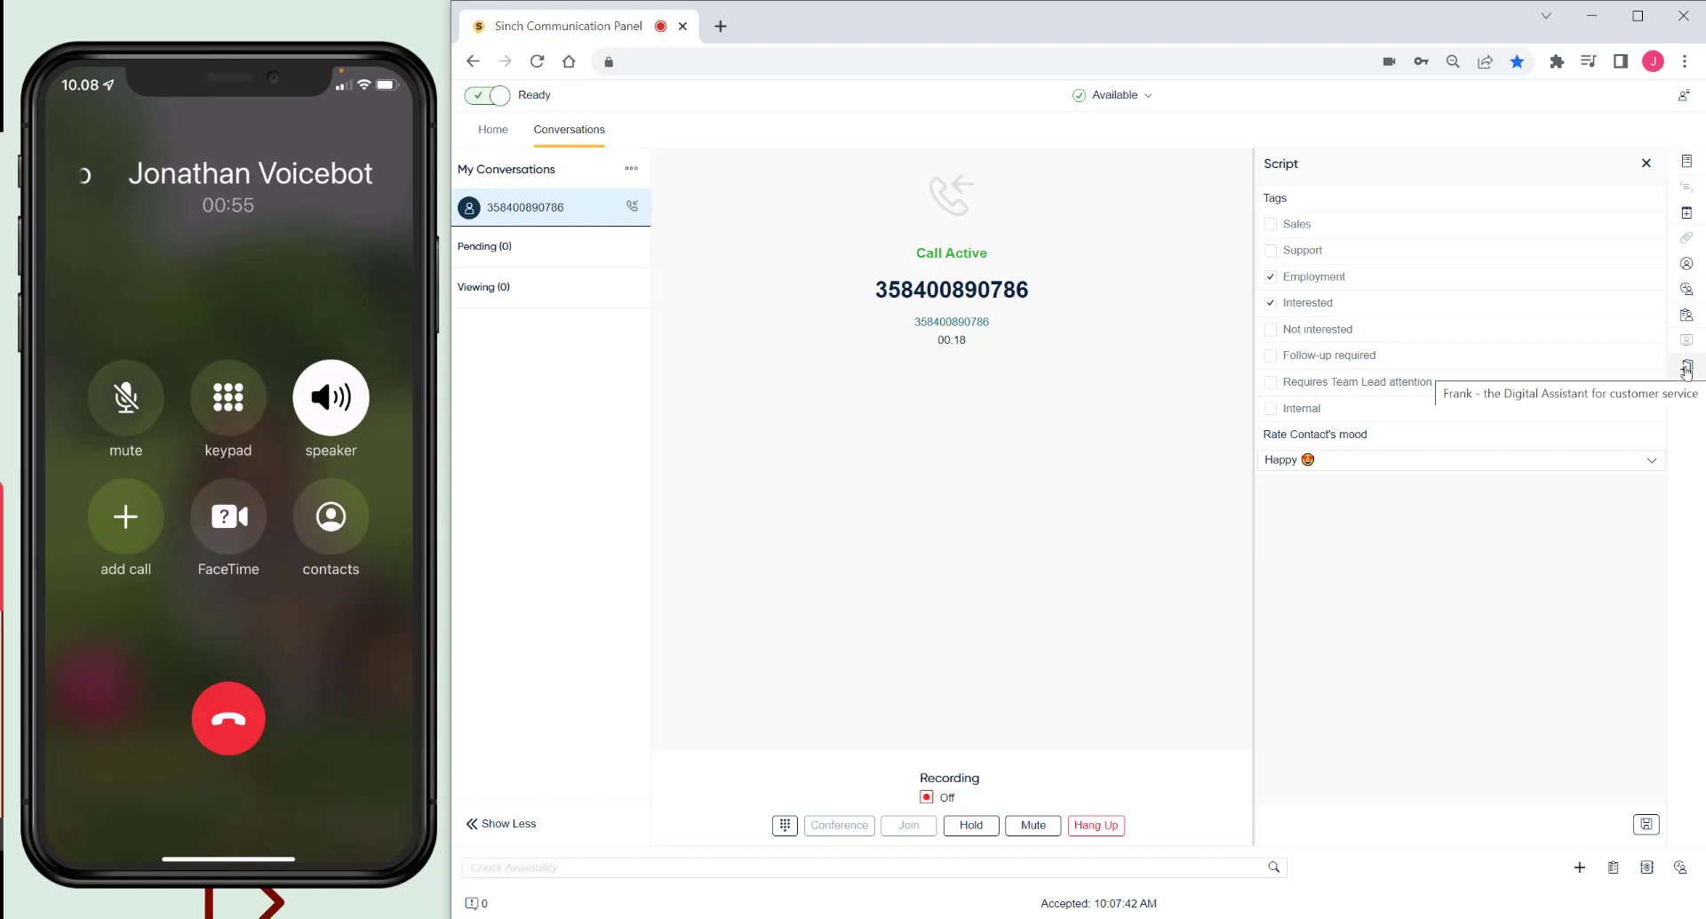
- Open the Frank digital assistant for the active call, widen its view and bring up its search field
{"action": "left_click", "coordinate": [1685, 368]}
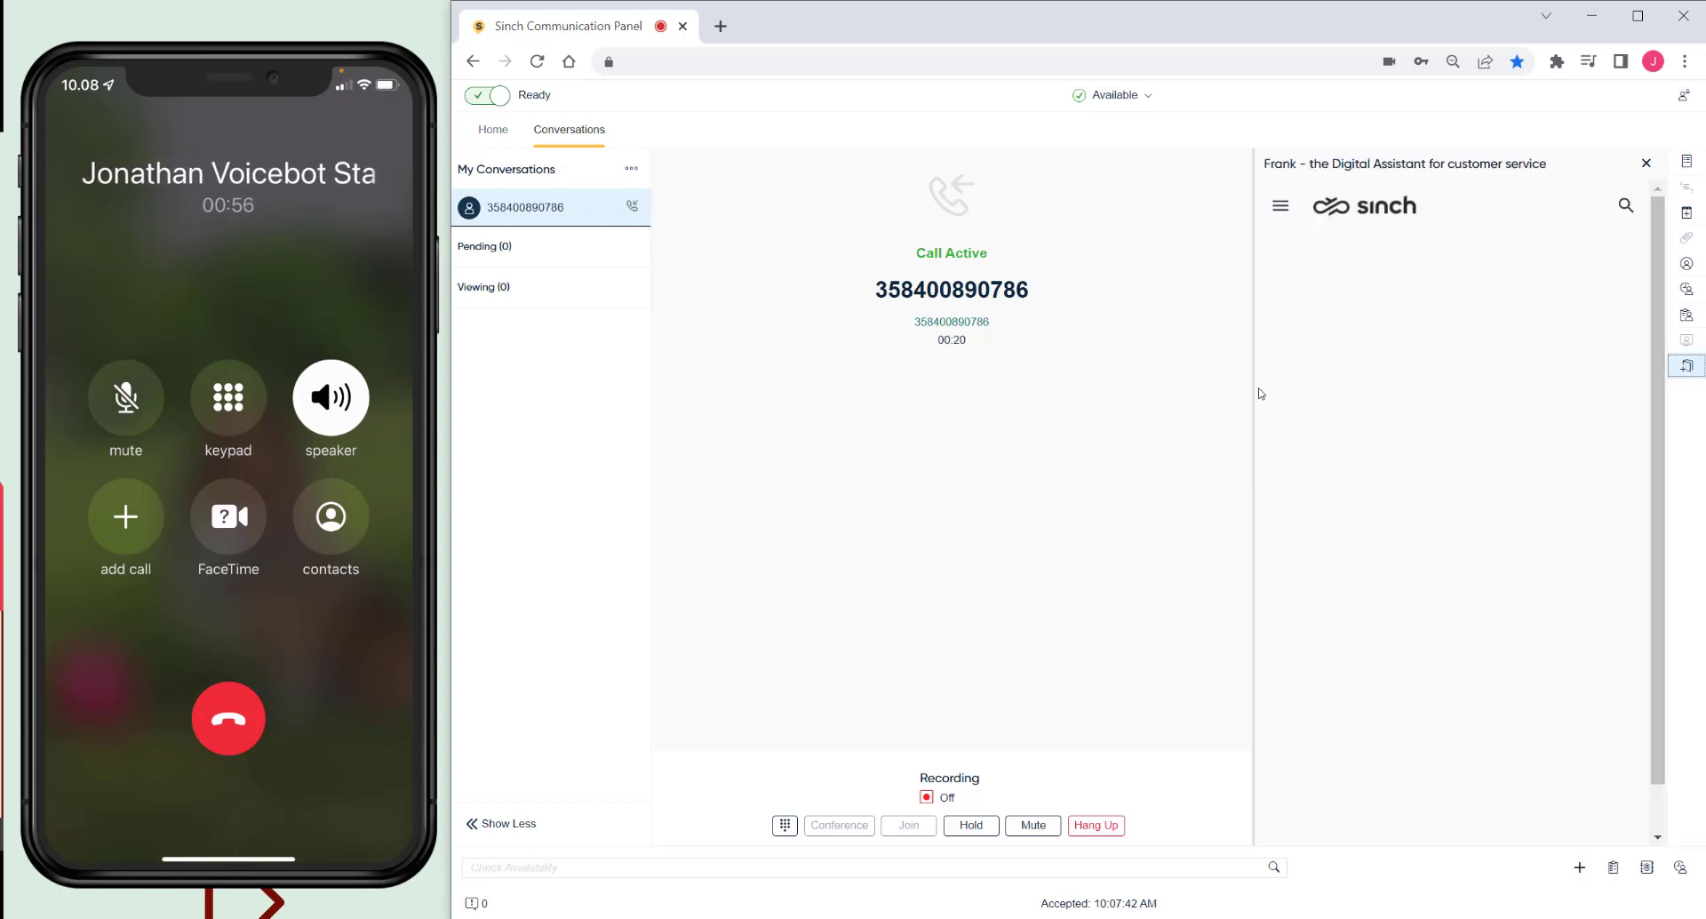
{"action": "left_click_drag", "start_coordinate": [1253, 385], "coordinate": [1117, 408]}
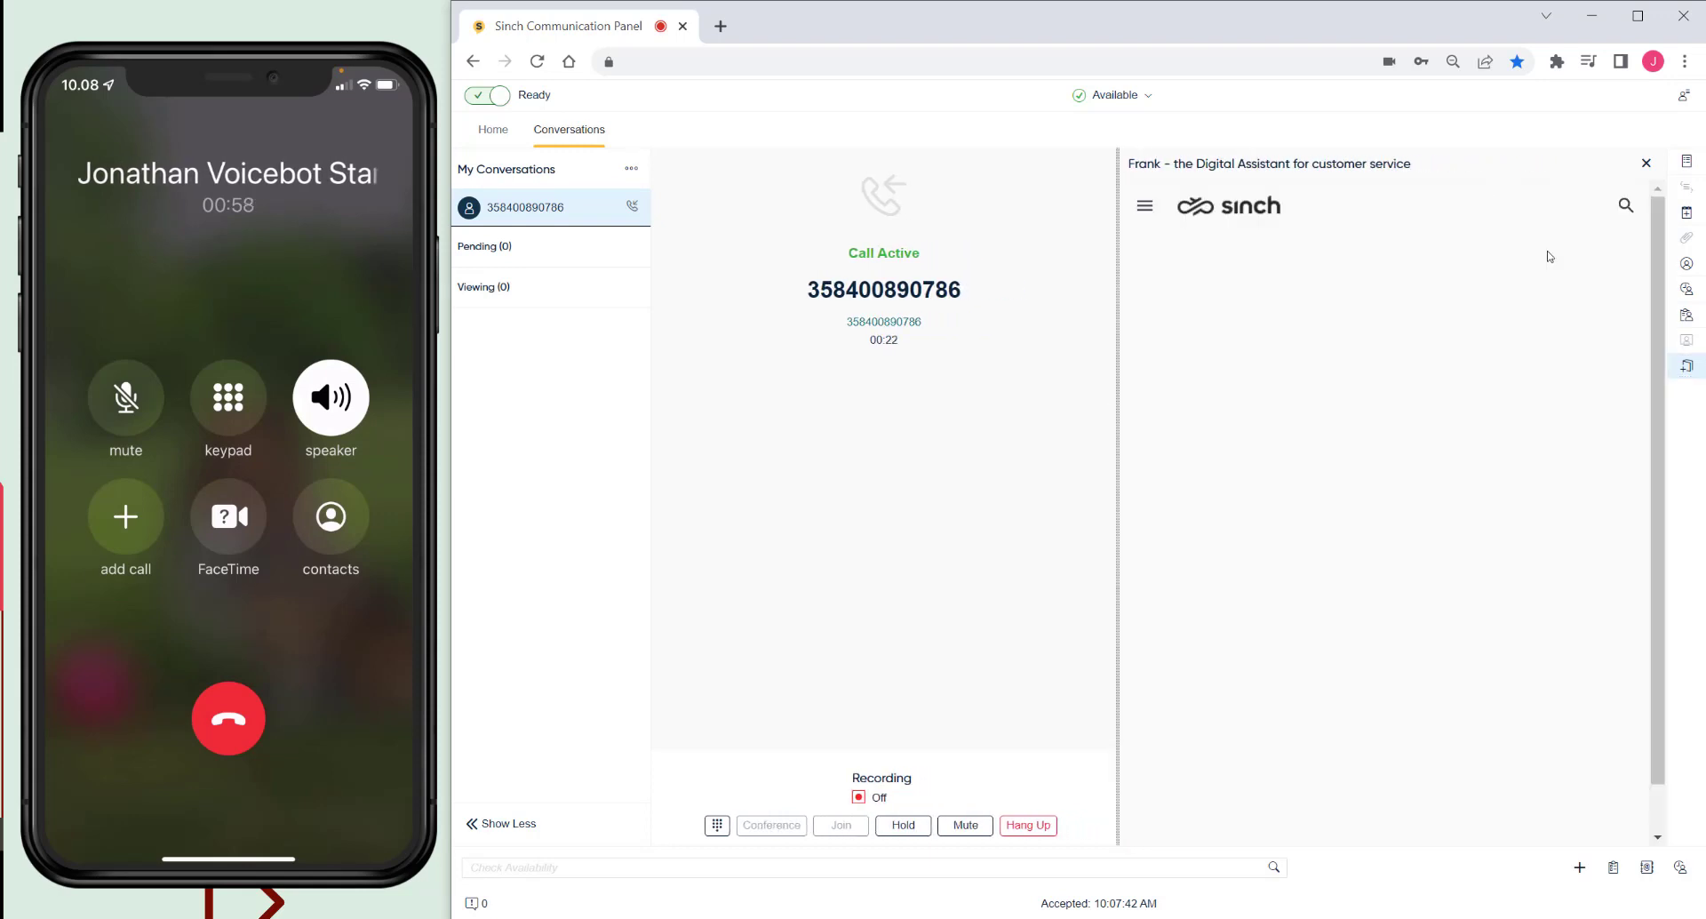
{"action": "left_click", "coordinate": [1626, 203]}
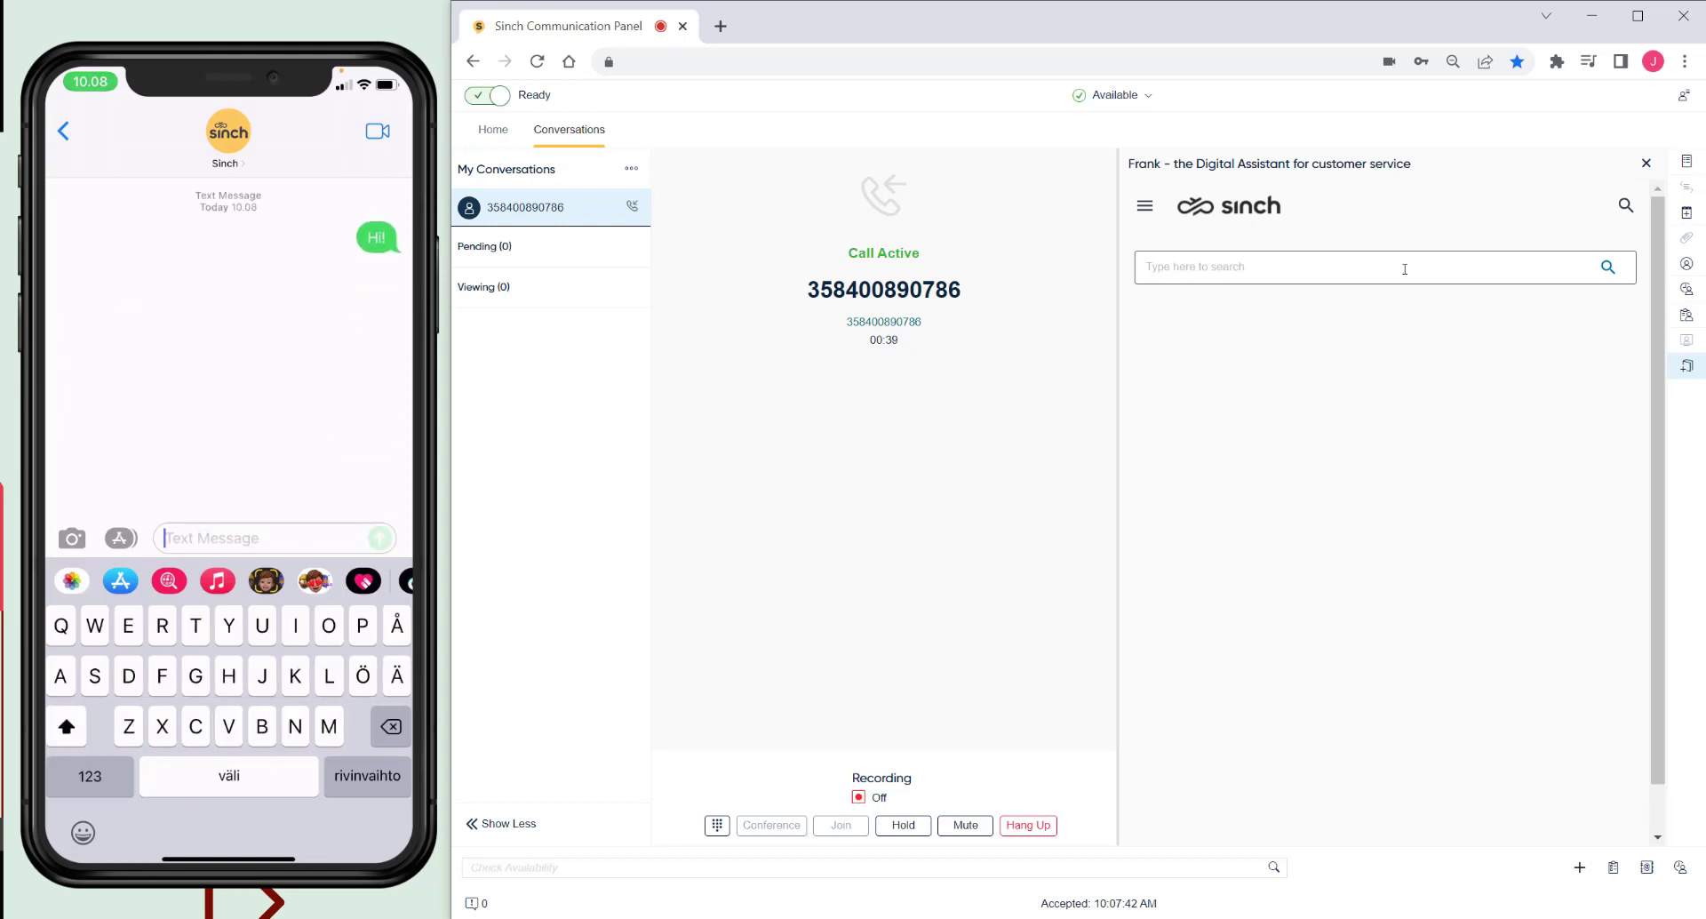
- Open the picklist and pick the queued SMS conversation with the message "Hi!"
{"action": "left_click", "coordinate": [1613, 868]}
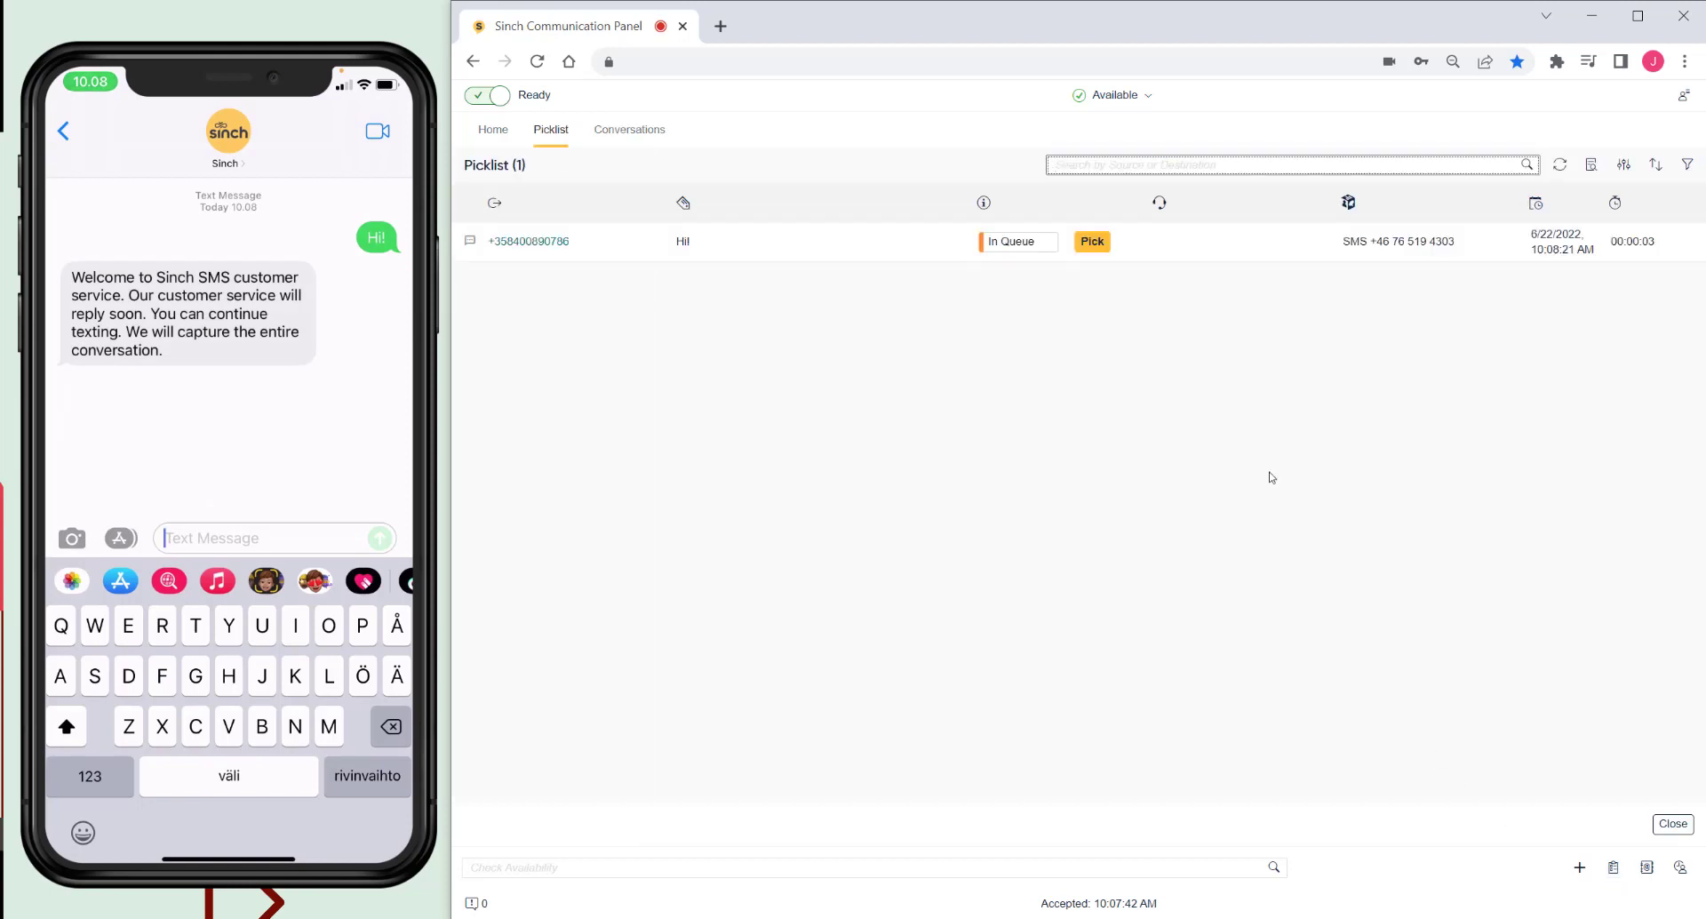
{"action": "left_click", "coordinate": [1093, 243]}
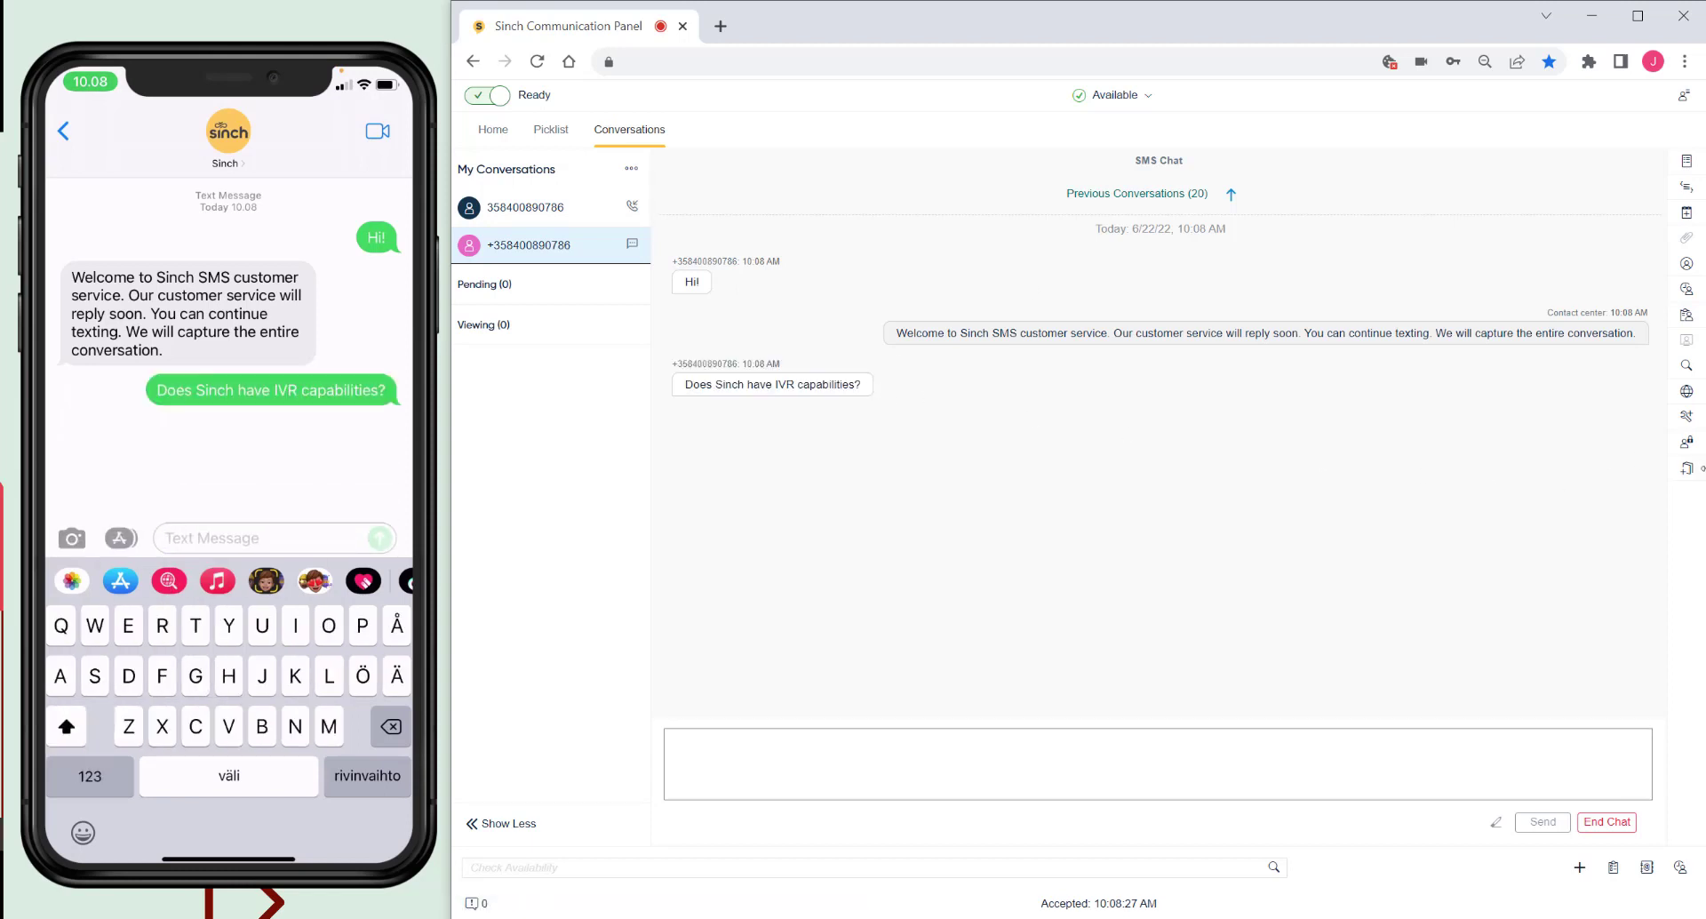
- Open Frank for the SMS chat and send the second recommended answer, "SCC in-built IVR", to the IVR question
{"action": "left_click", "coordinate": [1686, 468]}
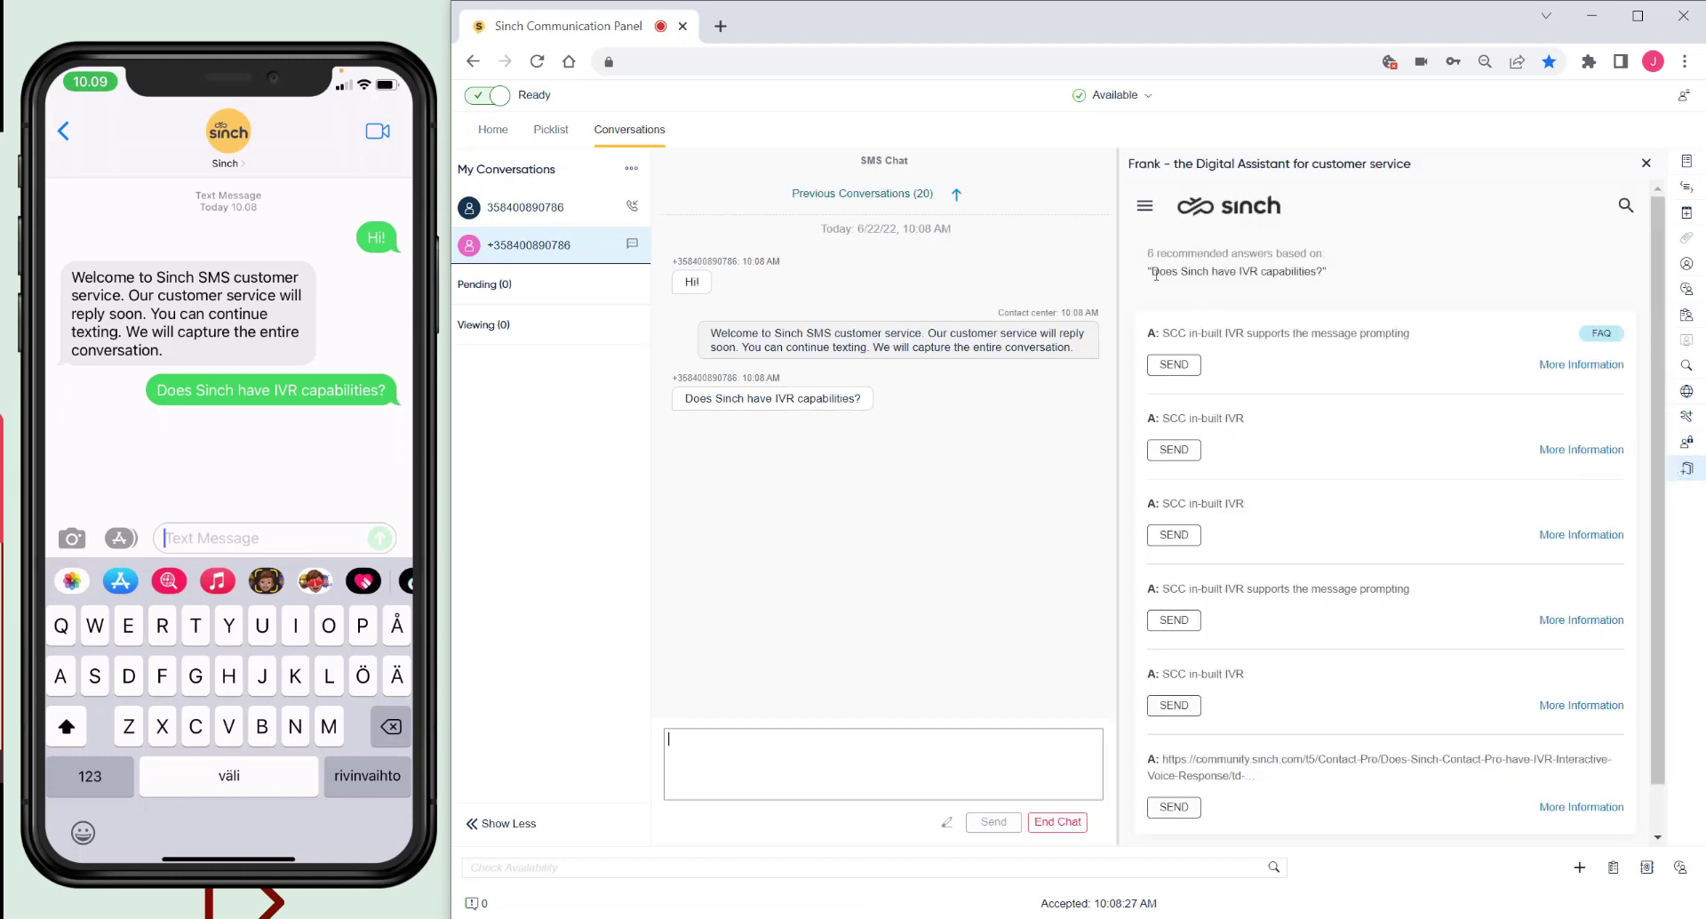
{"action": "left_click_drag", "start_coordinate": [1155, 273], "coordinate": [1322, 276]}
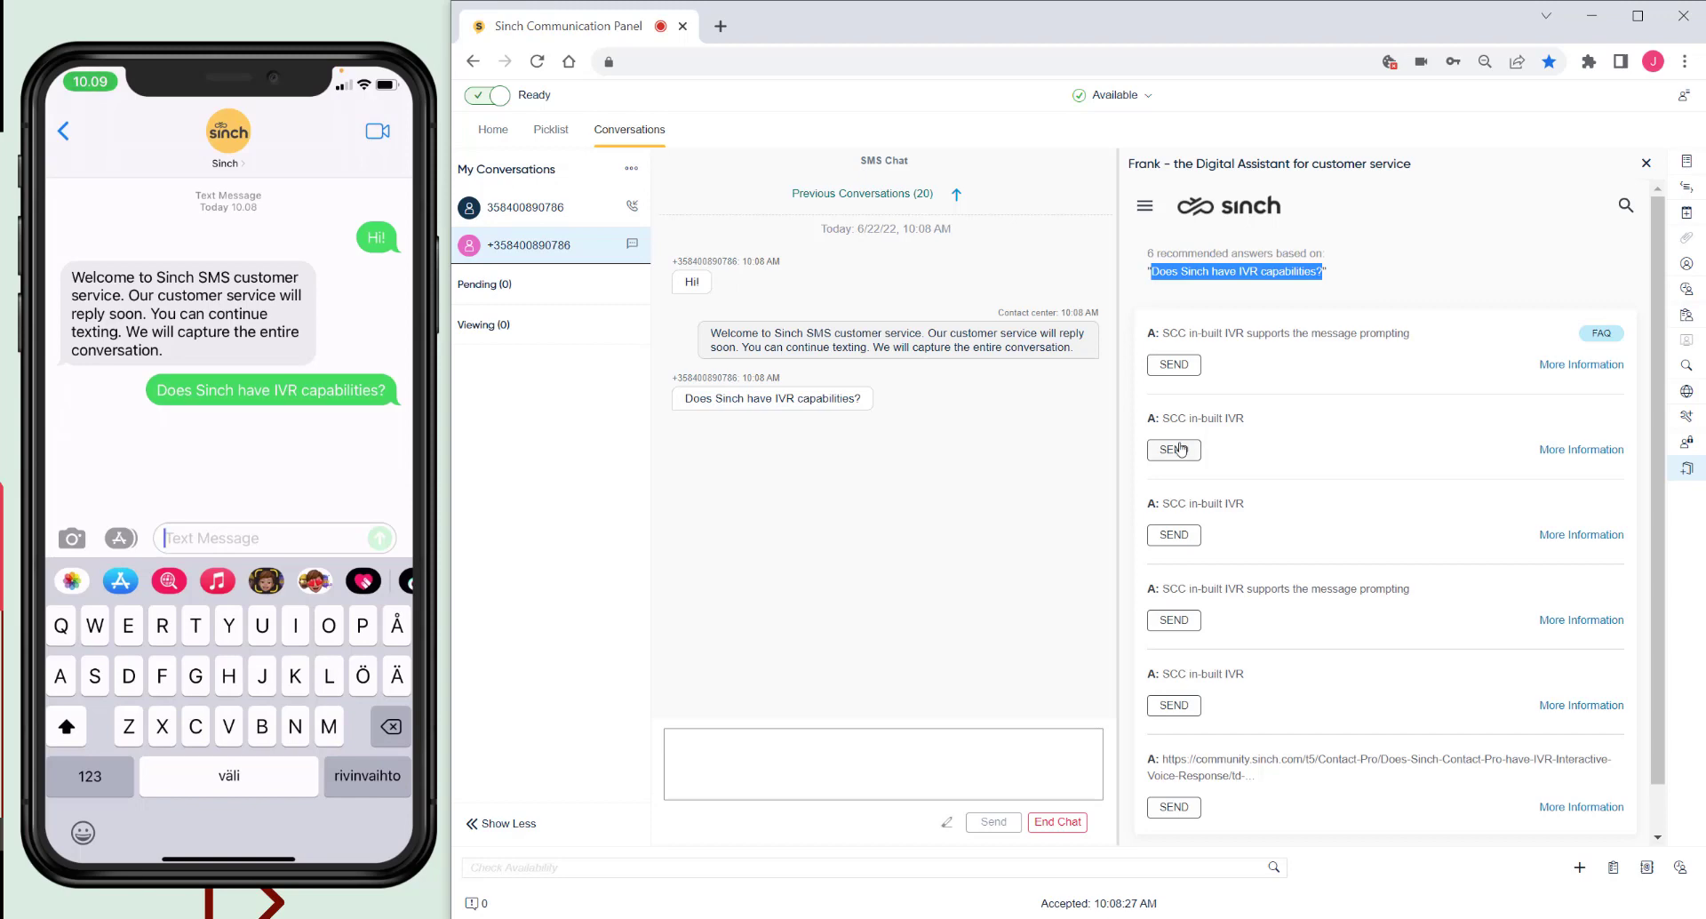
{"action": "left_click", "coordinate": [1178, 449]}
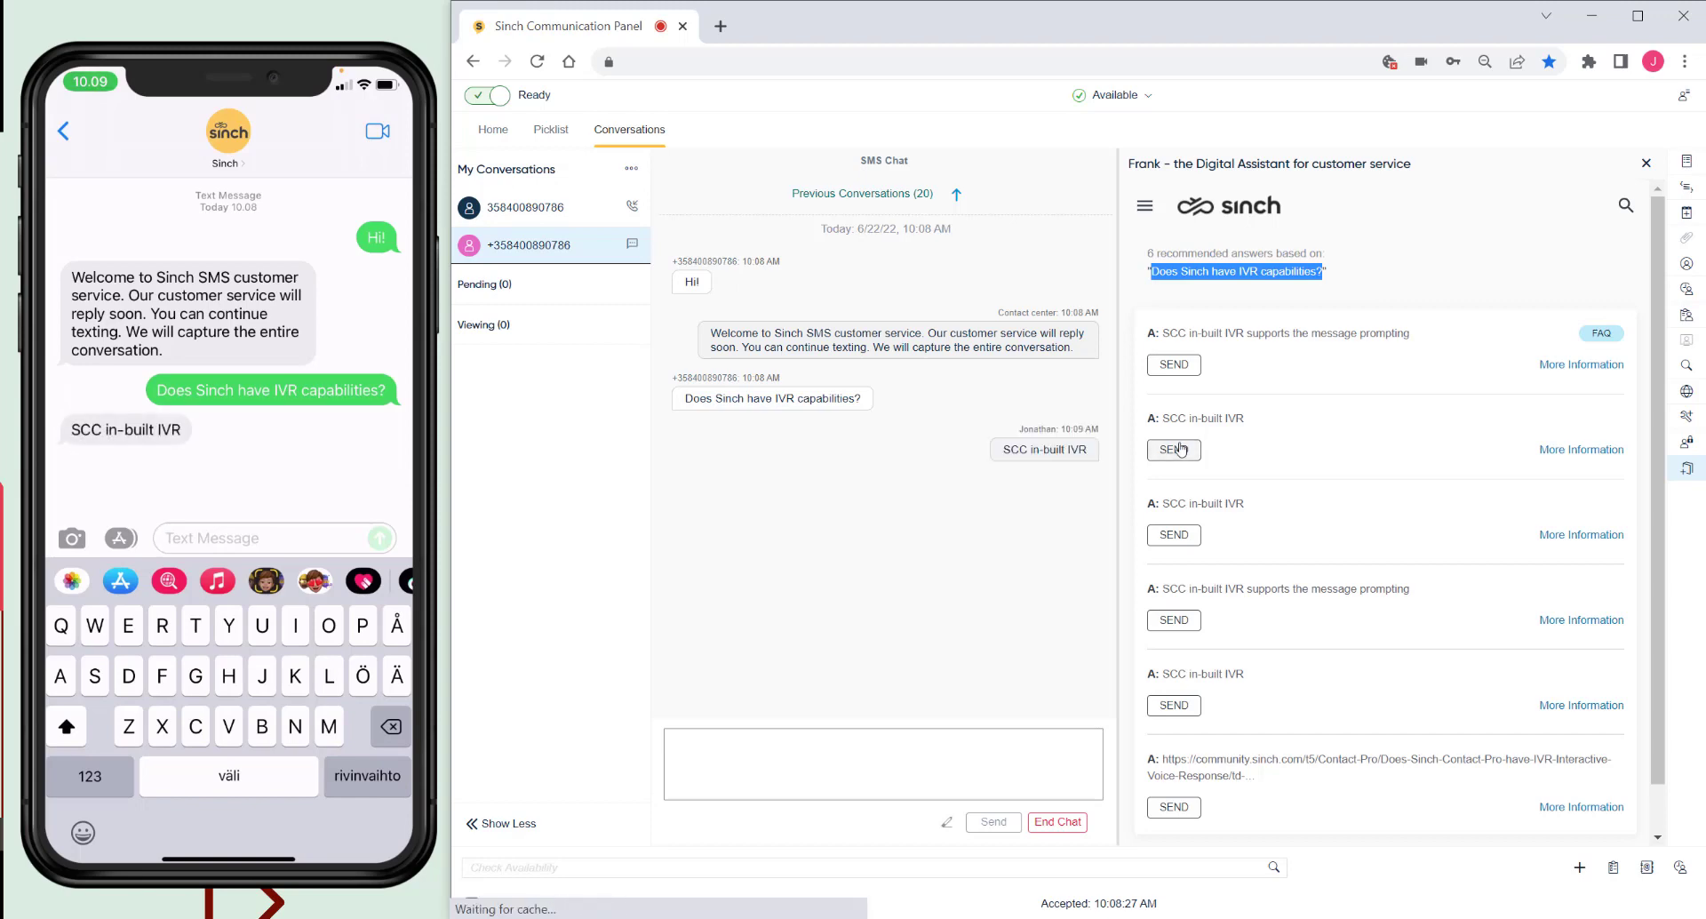